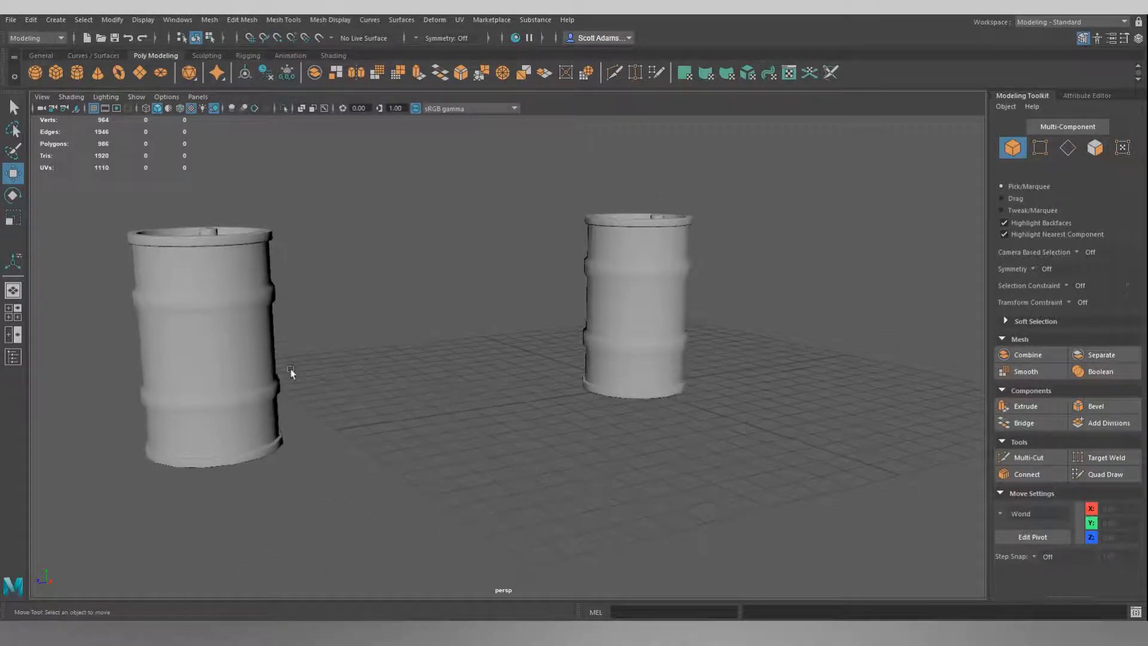
# Delete the left barrel from the scene.
pyautogui.click(208, 325)
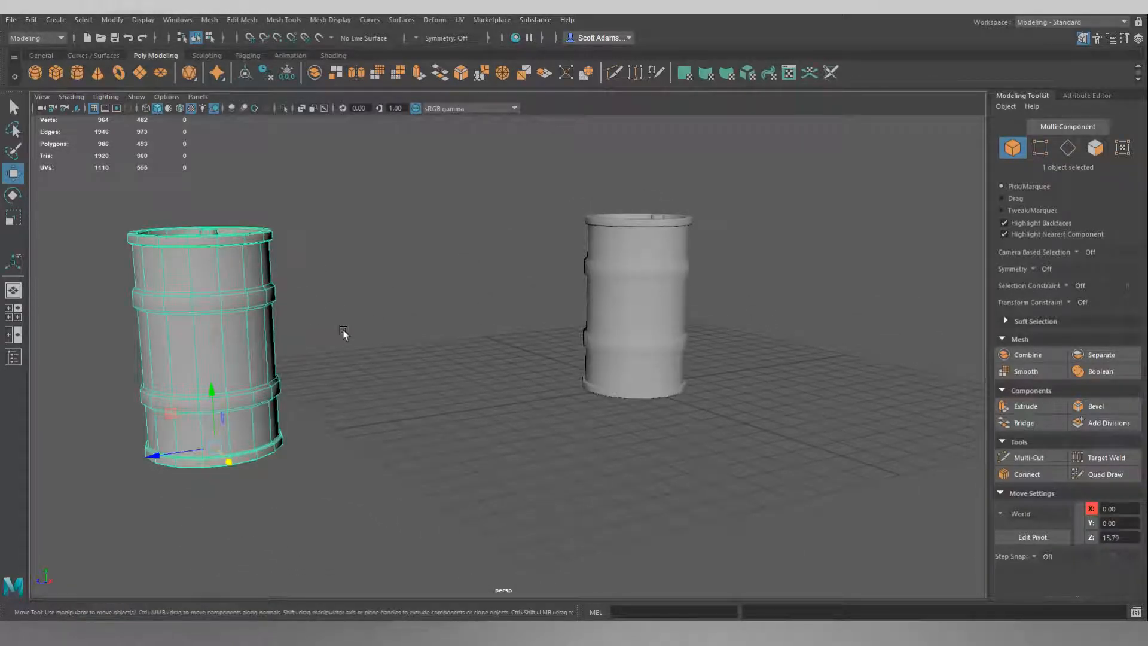
pyautogui.press('Delete')
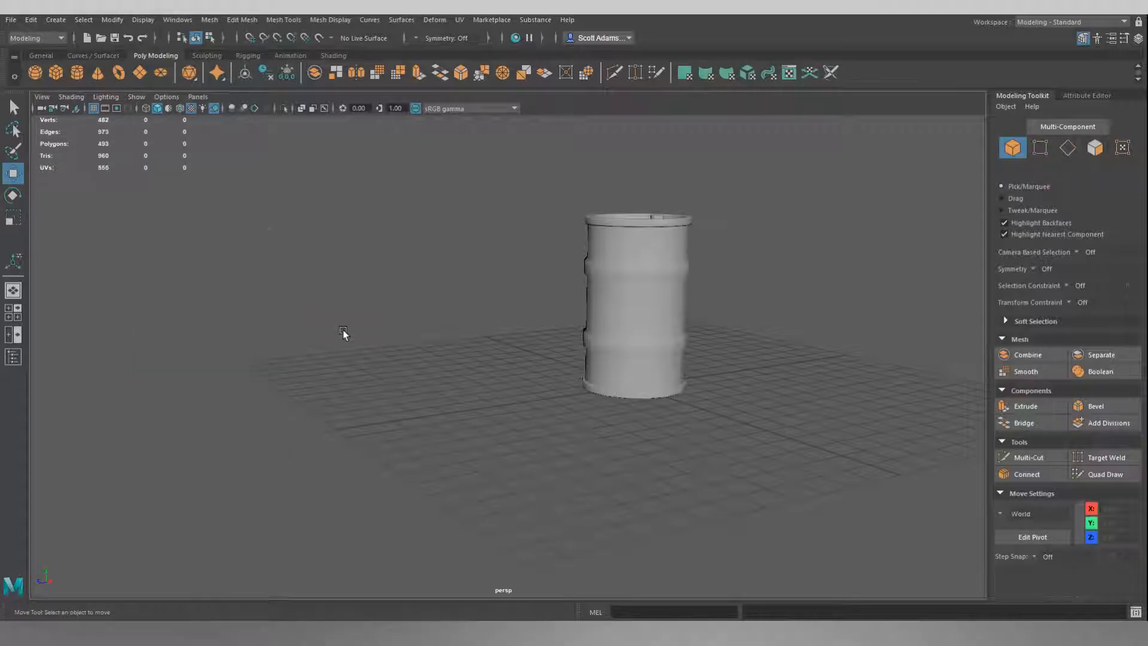
# Orbit and zoom around the remaining barrel to inspect its shape from several angles.
pyautogui.keyDown('alt'); pyautogui.moveTo(776, 333); pyautogui.dragTo(389, 268); pyautogui.keyUp('alt')
pyautogui.keyDown('alt'); pyautogui.moveTo(556, 290); pyautogui.dragTo(543, 259); pyautogui.keyUp('alt')
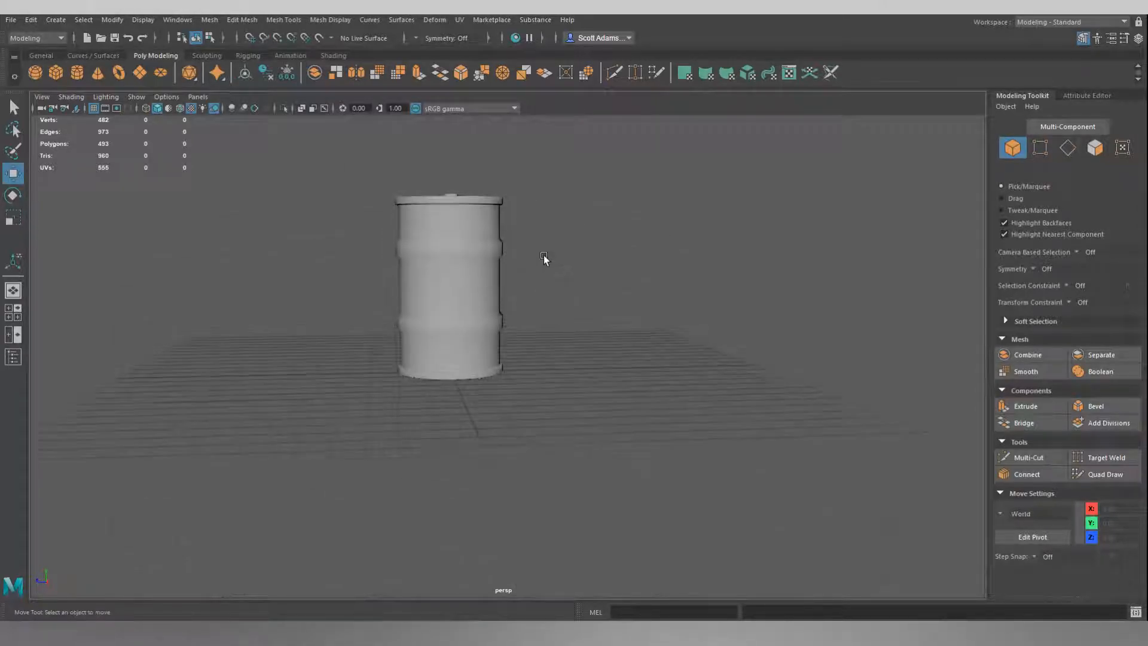
pyautogui.keyDown('alt'); pyautogui.moveTo(543, 259); pyautogui.dragTo(539, 333, button='middle'); pyautogui.keyUp('alt')
pyautogui.scroll(4, 472, 342)
pyautogui.click(451, 347)
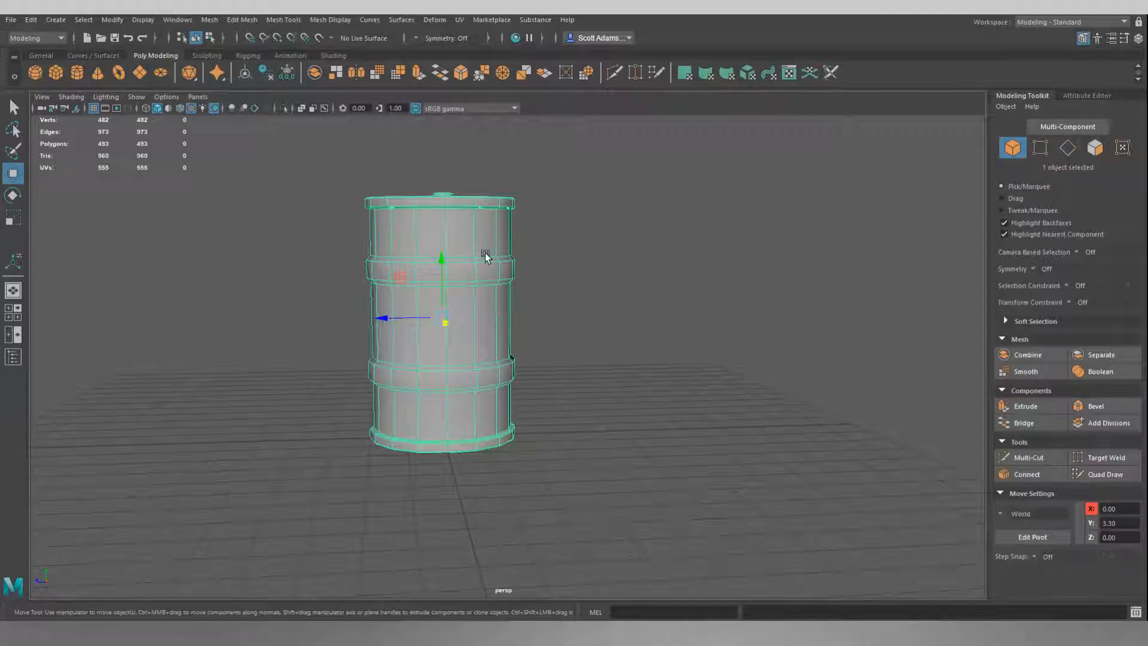
pyautogui.keyDown('alt'); pyautogui.moveTo(584, 262); pyautogui.dragTo(471, 251); pyautogui.keyUp('alt')
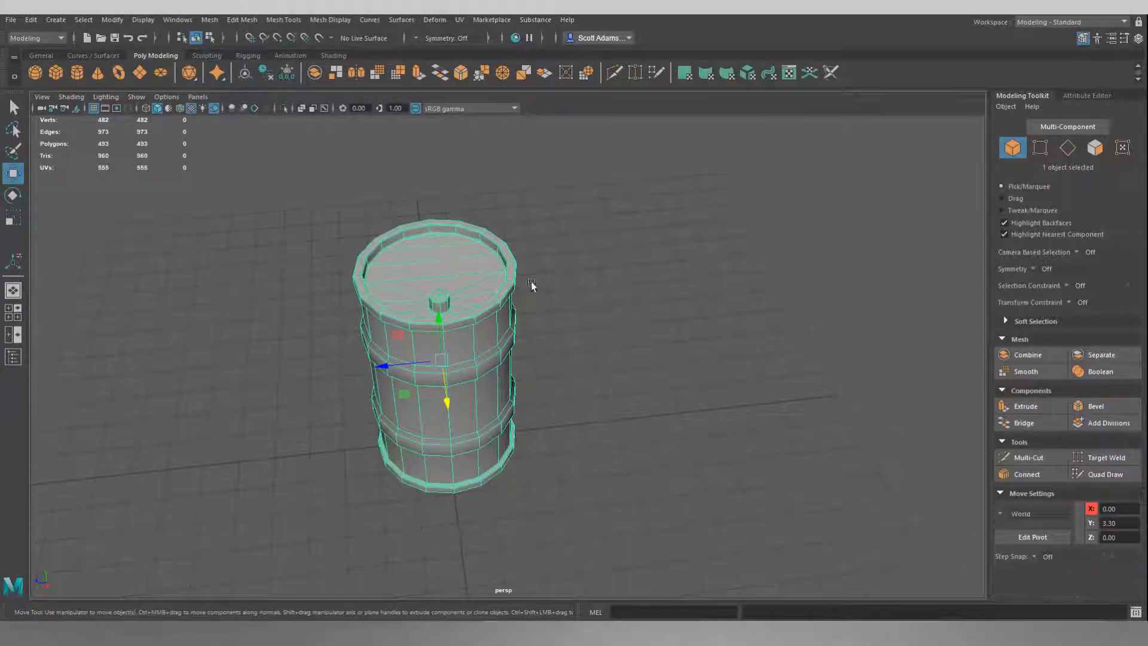
pyautogui.moveTo(546, 467)
pyautogui.keyDown('alt'); pyautogui.mouseDown()
pyautogui.moveTo(557, 403)
pyautogui.moveTo(547, 455)
pyautogui.mouseUp(); pyautogui.keyUp('alt')
pyautogui.moveTo(589, 297)
pyautogui.keyDown('alt'); pyautogui.mouseDown()
pyautogui.moveTo(616, 290)
pyautogui.moveTo(585, 266)
pyautogui.moveTo(587, 318)
pyautogui.mouseUp(); pyautogui.keyUp('alt')
pyautogui.scroll(2, 527, 336)
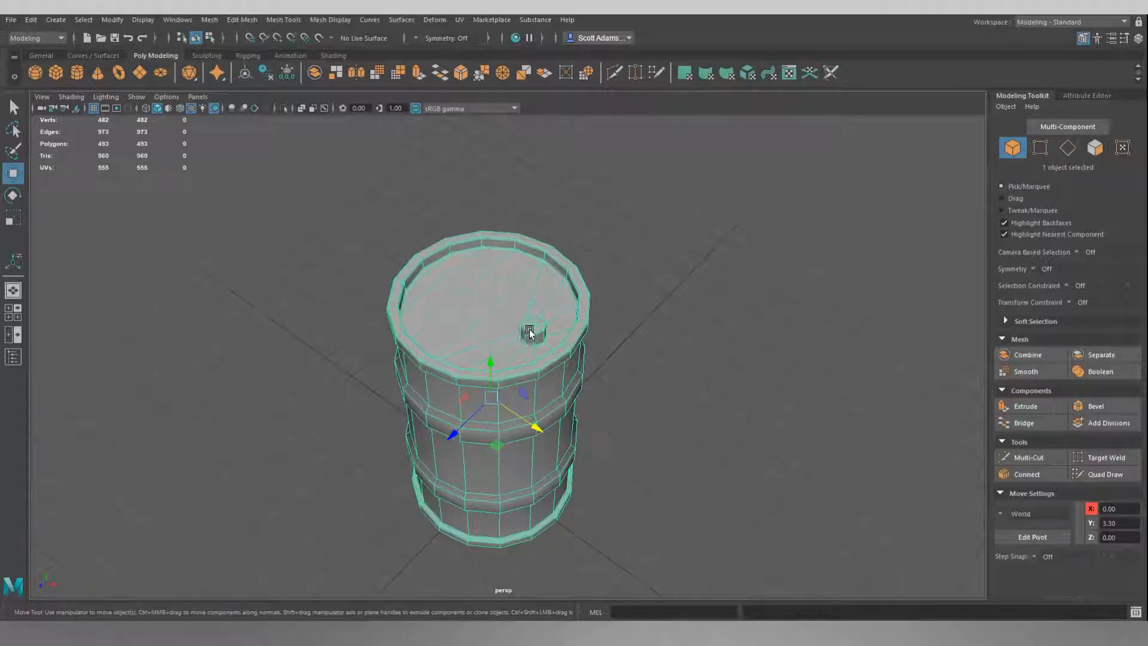
pyautogui.scroll(2, 530, 334)
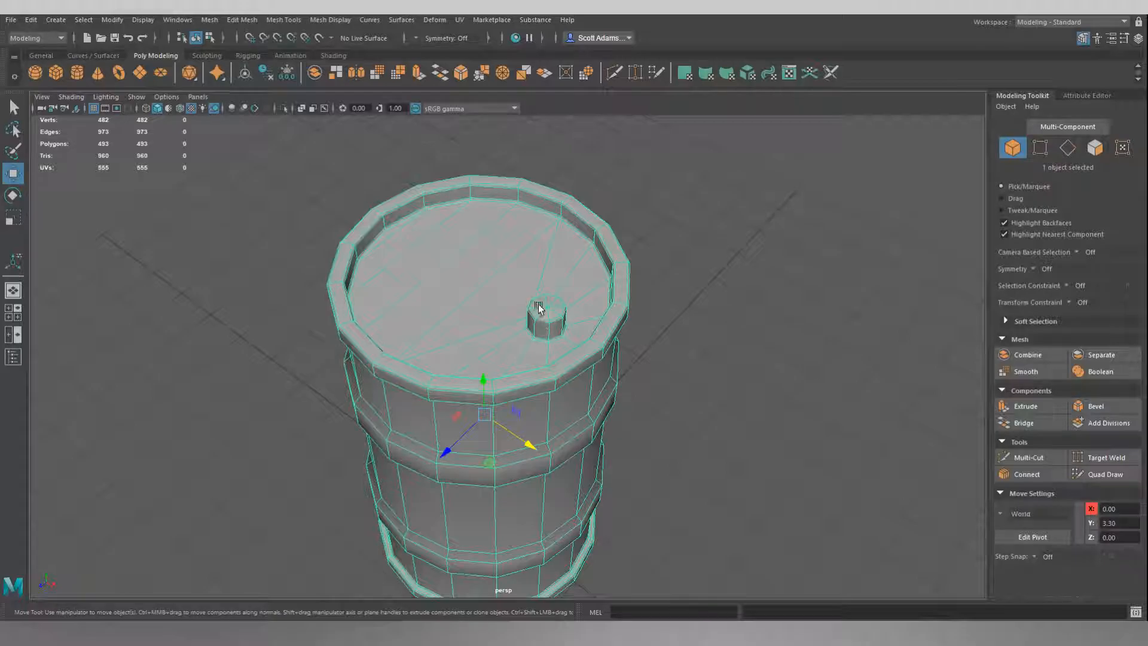
pyautogui.click(721, 352)
pyautogui.keyDown('alt'); pyautogui.moveTo(692, 378); pyautogui.dragTo(621, 361); pyautogui.keyUp('alt')
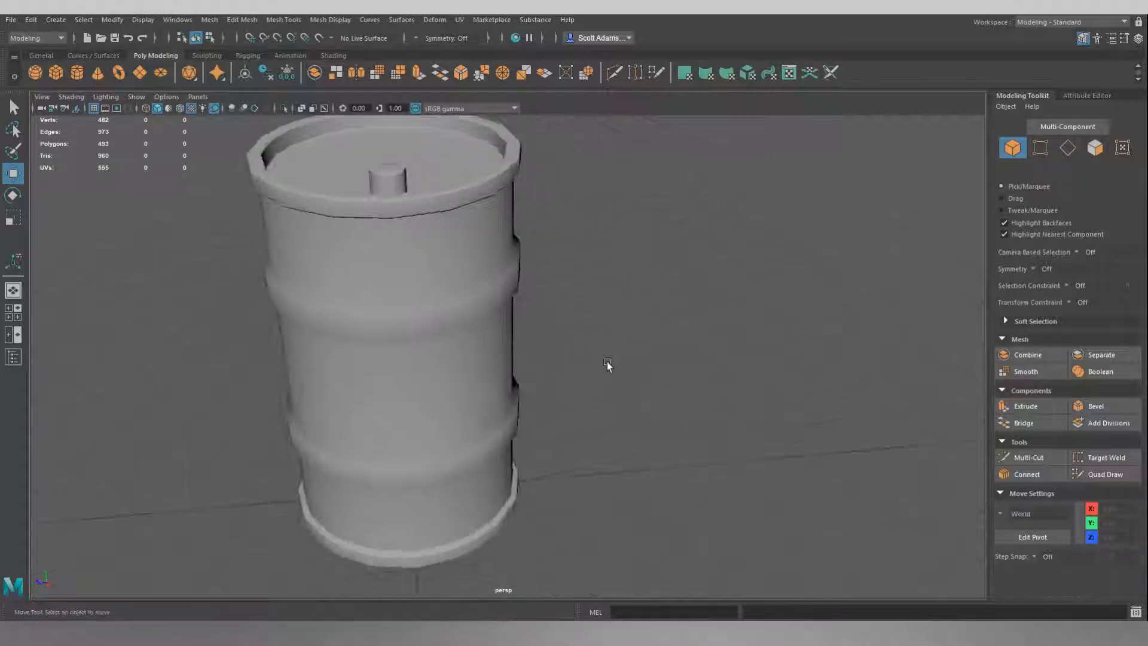
pyautogui.click(501, 326)
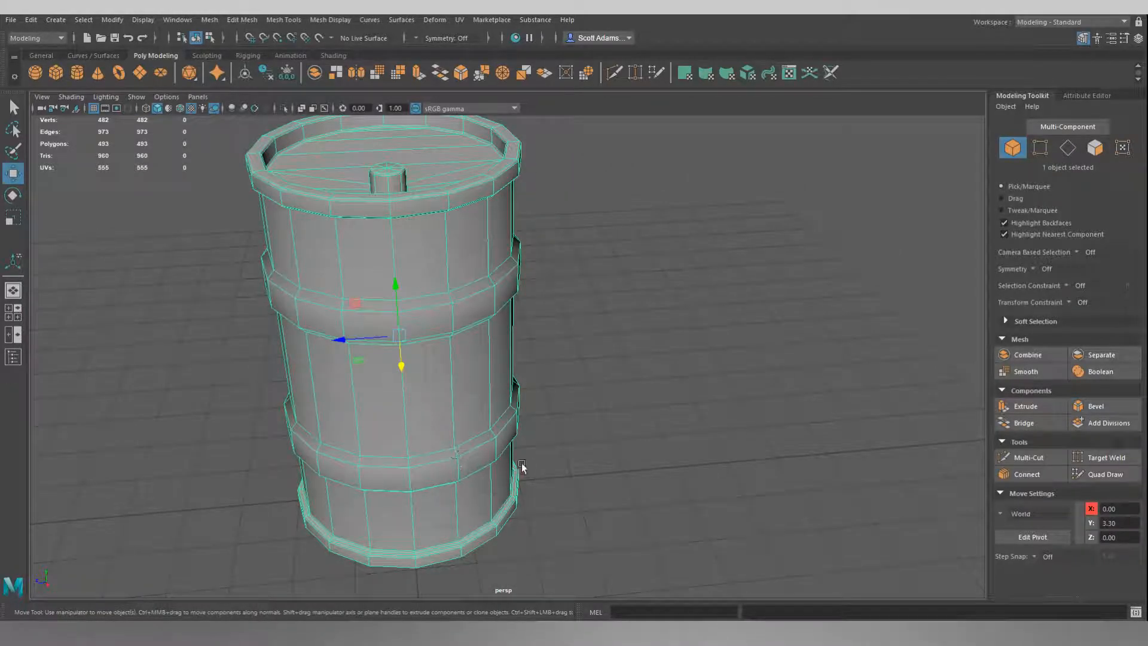
pyautogui.keyDown('alt'); pyautogui.moveTo(564, 538); pyautogui.dragTo(637, 359); pyautogui.keyUp('alt')
pyautogui.keyDown('alt'); pyautogui.moveTo(555, 267); pyautogui.dragTo(520, 159); pyautogui.keyUp('alt')
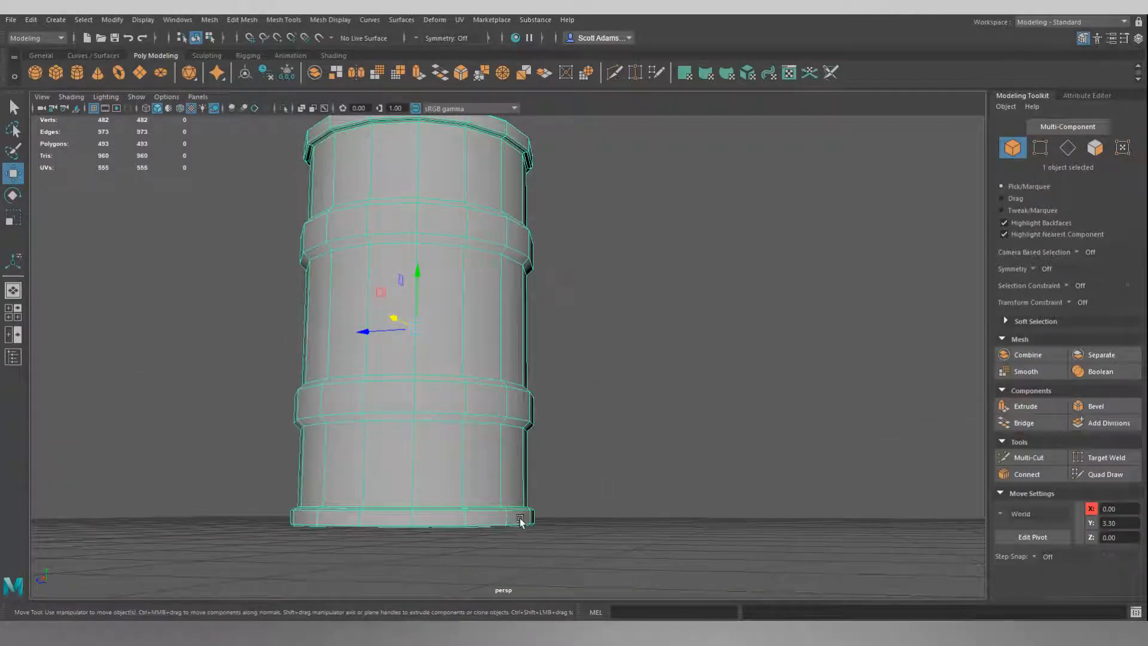
pyautogui.keyDown('alt'); pyautogui.moveTo(519, 521); pyautogui.dragTo(528, 287); pyautogui.keyUp('alt')
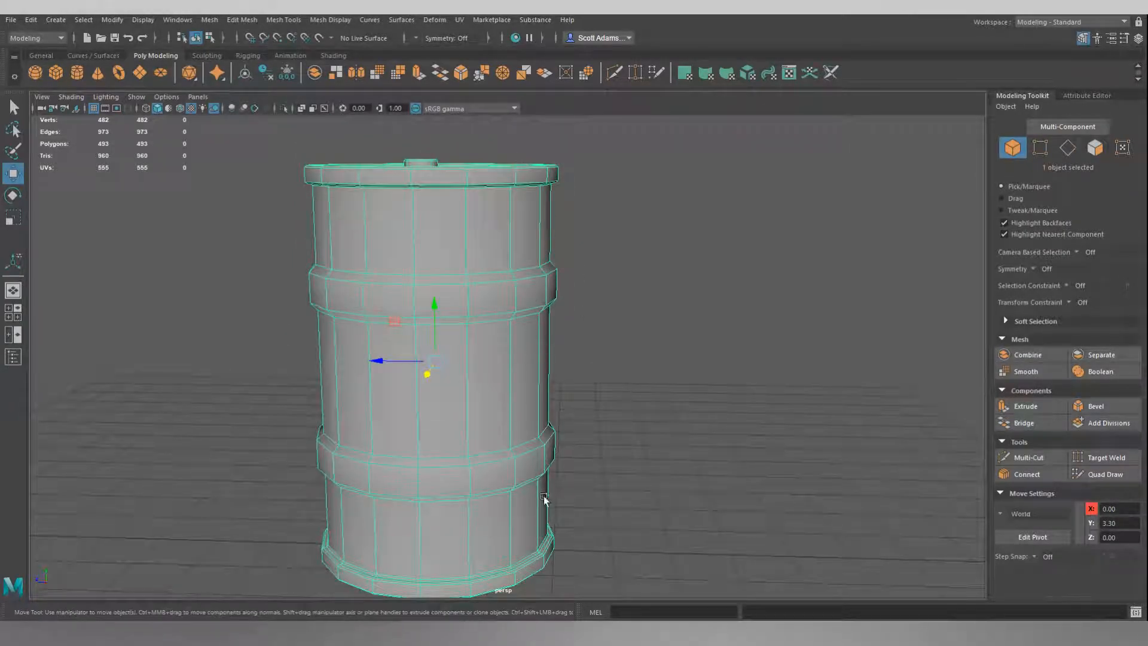
pyautogui.keyDown('alt'); pyautogui.moveTo(694, 307); pyautogui.dragTo(708, 332); pyautogui.keyUp('alt')
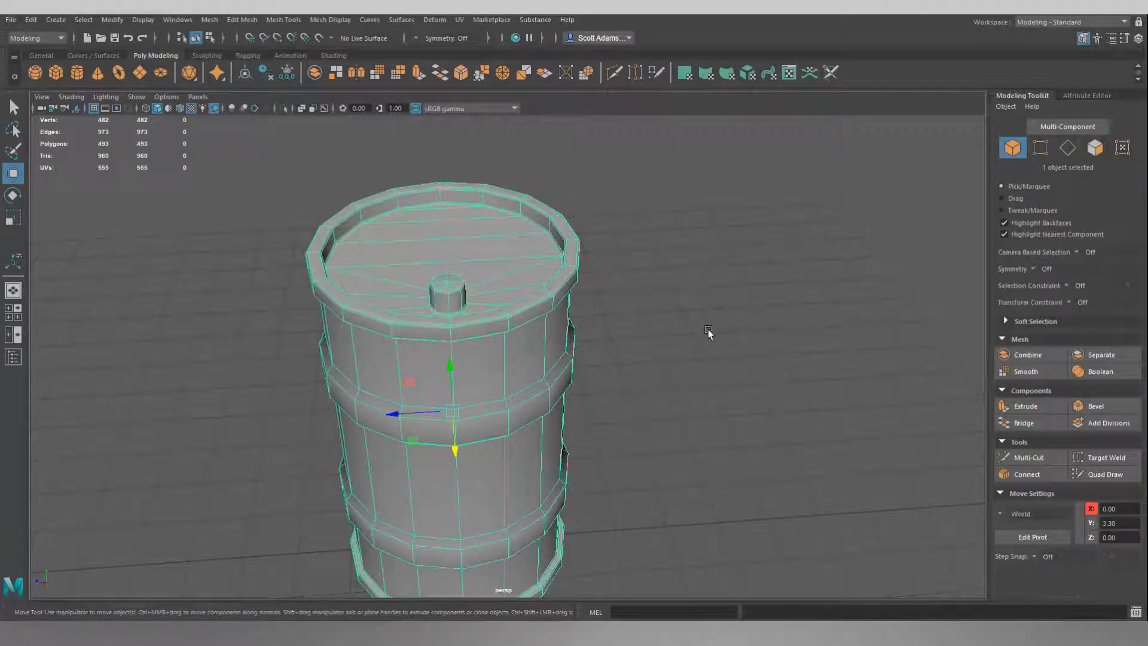
pyautogui.keyDown('alt'); pyautogui.moveTo(708, 332); pyautogui.dragTo(733, 328); pyautogui.keyUp('alt')
pyautogui.keyDown('alt'); pyautogui.moveTo(710, 412); pyautogui.dragTo(706, 375); pyautogui.keyUp('alt')
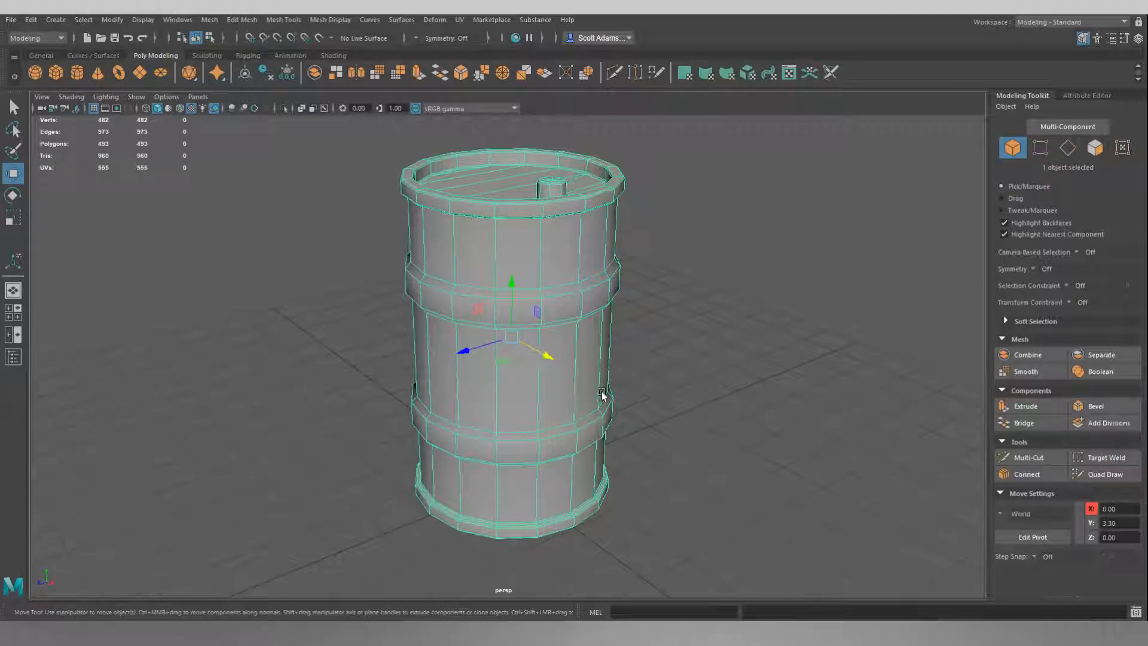
# Move the barrel's pivot to the center of its base, snapping it to the bottom vertex.
pyautogui.press('d')
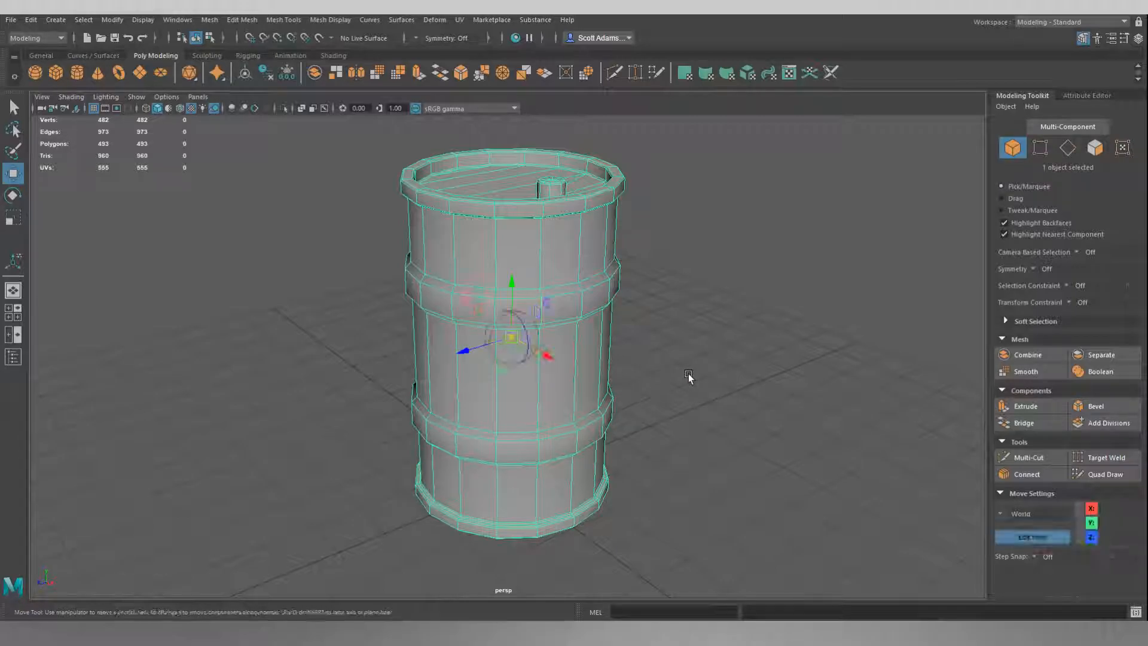
pyautogui.keyDown('alt'); pyautogui.moveTo(713, 410); pyautogui.dragTo(667, 330); pyautogui.keyUp('alt')
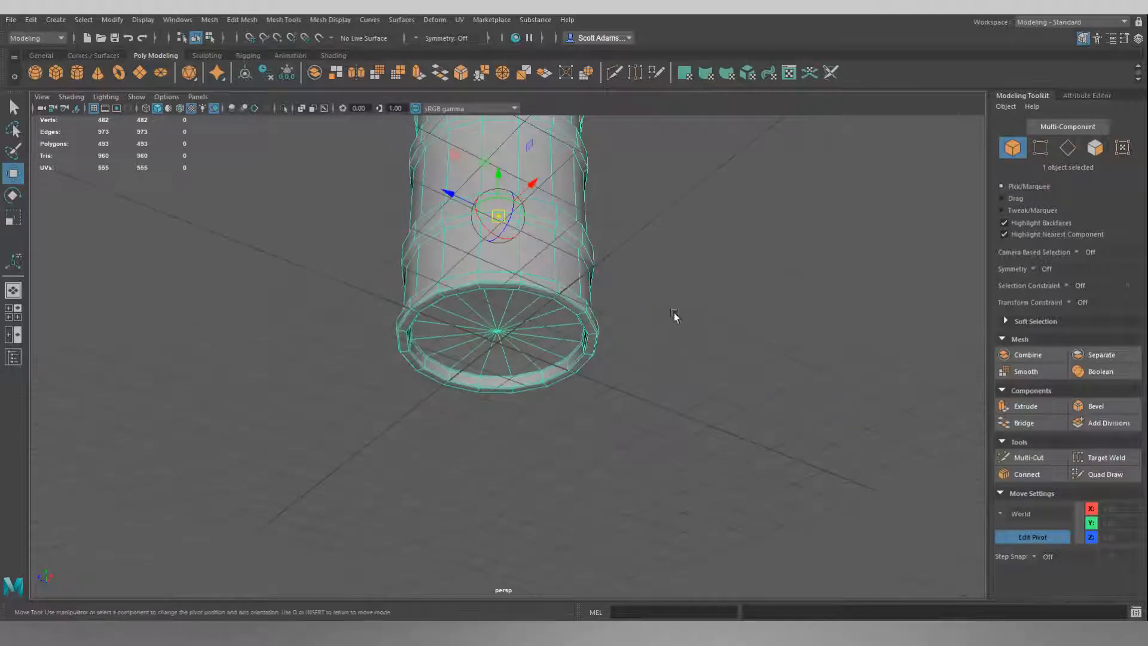
pyautogui.press('v')
pyautogui.moveTo(500, 174); pyautogui.dragTo(524, 403)
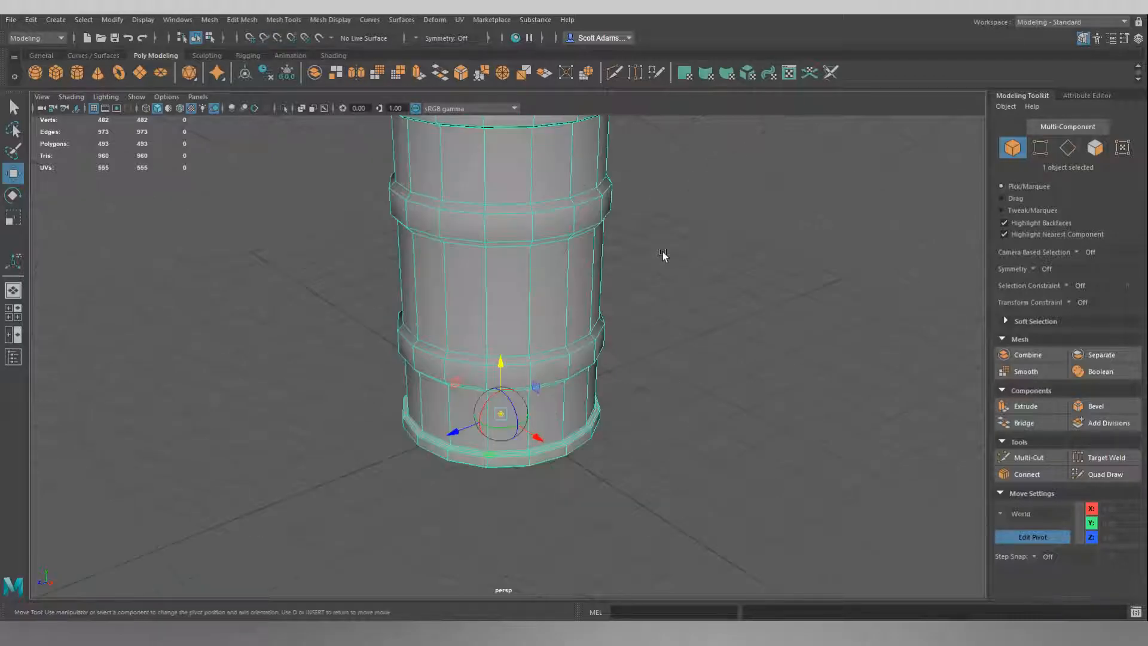
pyautogui.keyDown('alt'); pyautogui.moveTo(667, 290); pyautogui.dragTo(698, 317); pyautogui.keyUp('alt')
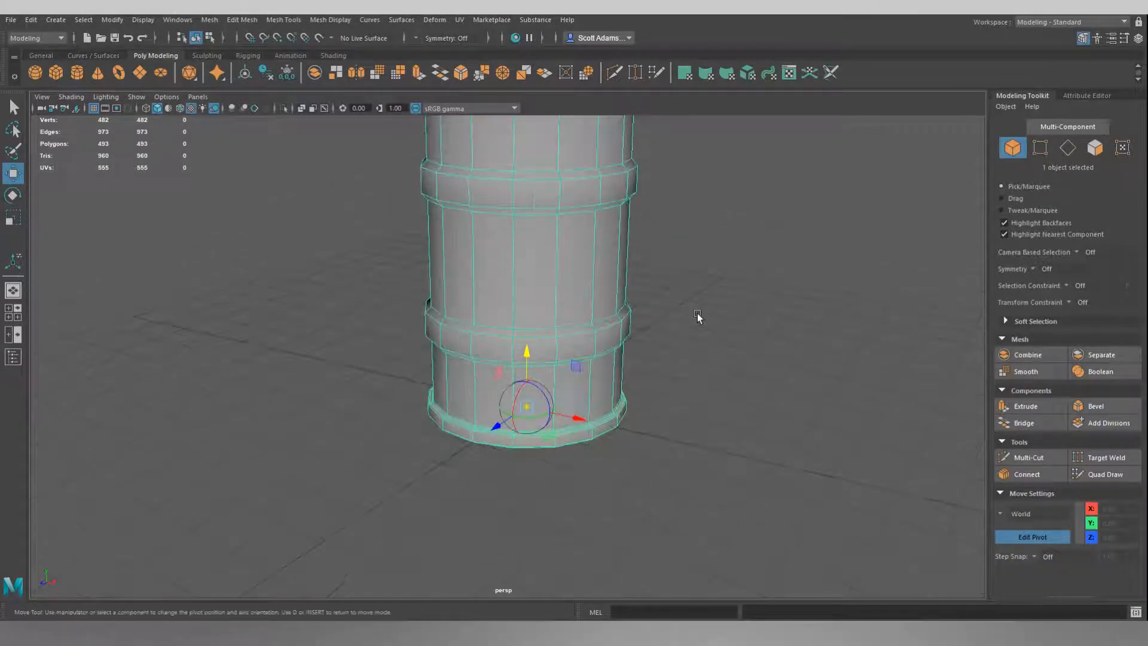
pyautogui.keyDown('alt'); pyautogui.moveTo(698, 317); pyautogui.dragTo(673, 304, button='middle'); pyautogui.keyUp('alt')
pyautogui.press('Insert')
pyautogui.keyDown('alt'); pyautogui.moveTo(680, 336); pyautogui.dragTo(651, 359); pyautogui.keyUp('alt')
# Orbit around the barrel to check the new pivot position at its base.
pyautogui.scroll(-3, 651, 359)
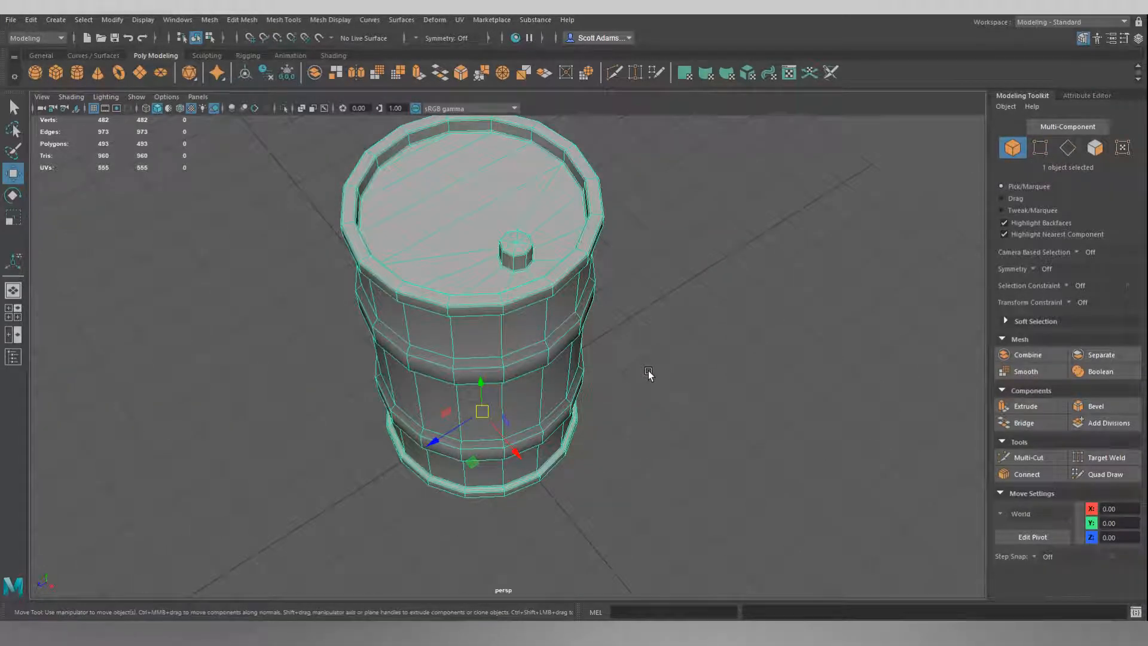
pyautogui.scroll(-2, 649, 374)
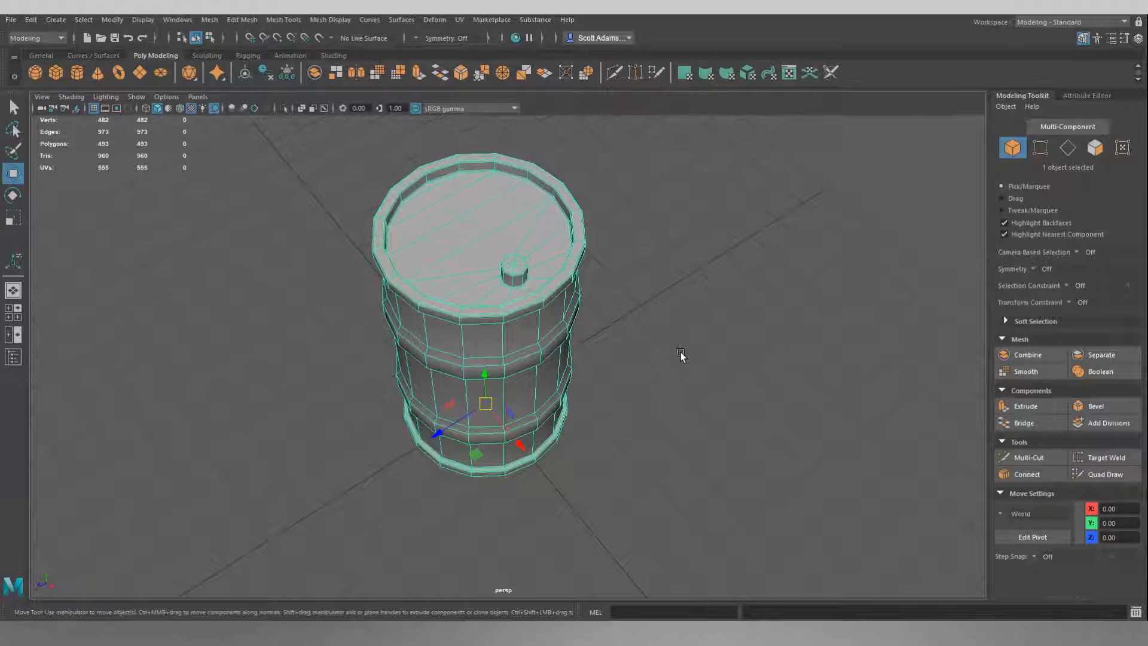
pyautogui.keyDown('alt'); pyautogui.moveTo(680, 350); pyautogui.dragTo(487, 323); pyautogui.keyUp('alt')
pyautogui.keyDown('alt'); pyautogui.moveTo(561, 290); pyautogui.dragTo(573, 426, button='middle'); pyautogui.keyUp('alt')
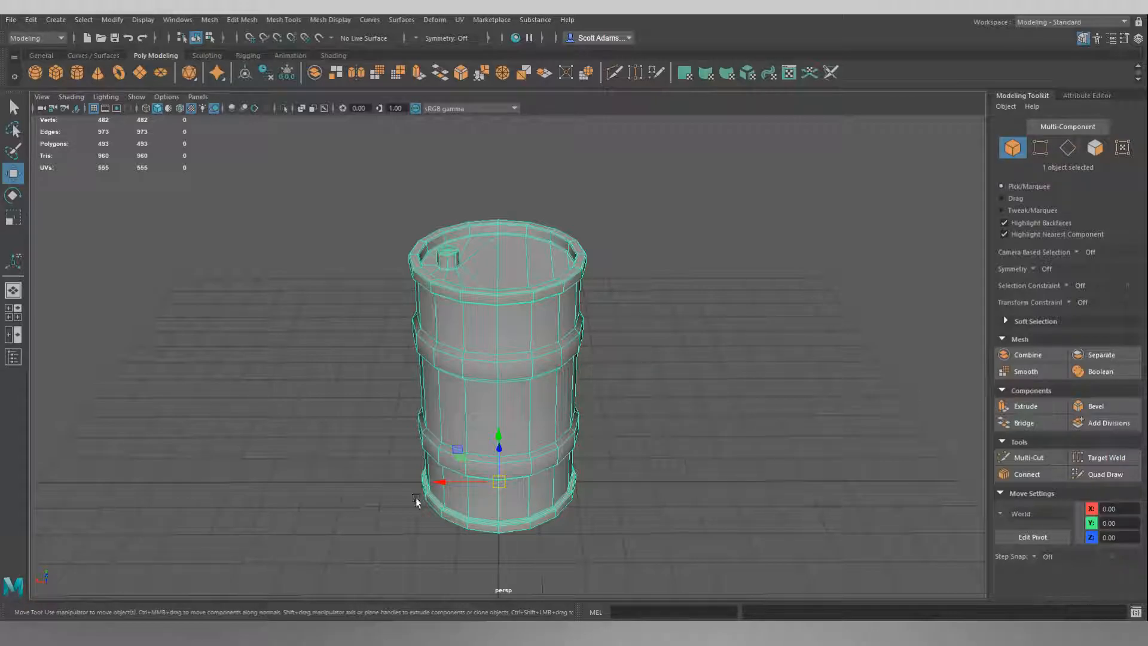
pyautogui.keyDown('alt'); pyautogui.moveTo(652, 440); pyautogui.dragTo(677, 447); pyautogui.keyUp('alt')
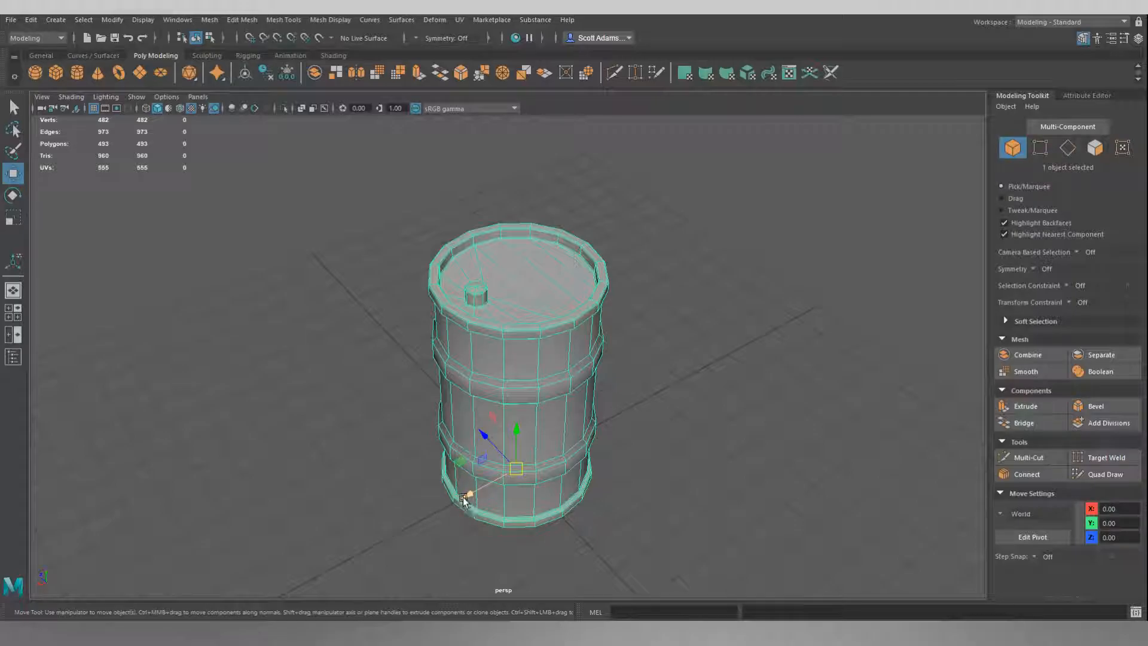
pyautogui.keyDown('alt'); pyautogui.moveTo(723, 467); pyautogui.dragTo(657, 431); pyautogui.keyUp('alt')
pyautogui.moveTo(96, 555)
pyautogui.keyDown('alt'); pyautogui.mouseDown()
pyautogui.moveTo(196, 500)
pyautogui.moveTo(57, 587)
pyautogui.moveTo(116, 568)
pyautogui.moveTo(59, 565)
pyautogui.moveTo(100, 569)
pyautogui.mouseUp(); pyautogui.keyUp('alt')
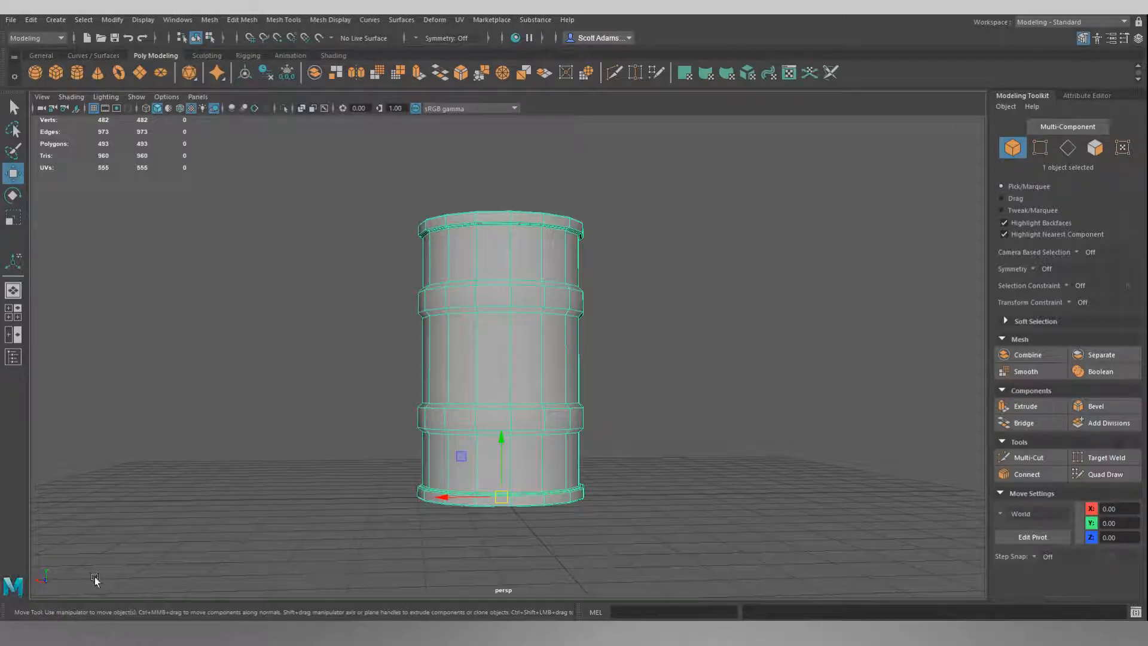
pyautogui.keyDown('alt'); pyautogui.moveTo(339, 430); pyautogui.dragTo(333, 469); pyautogui.keyUp('alt')
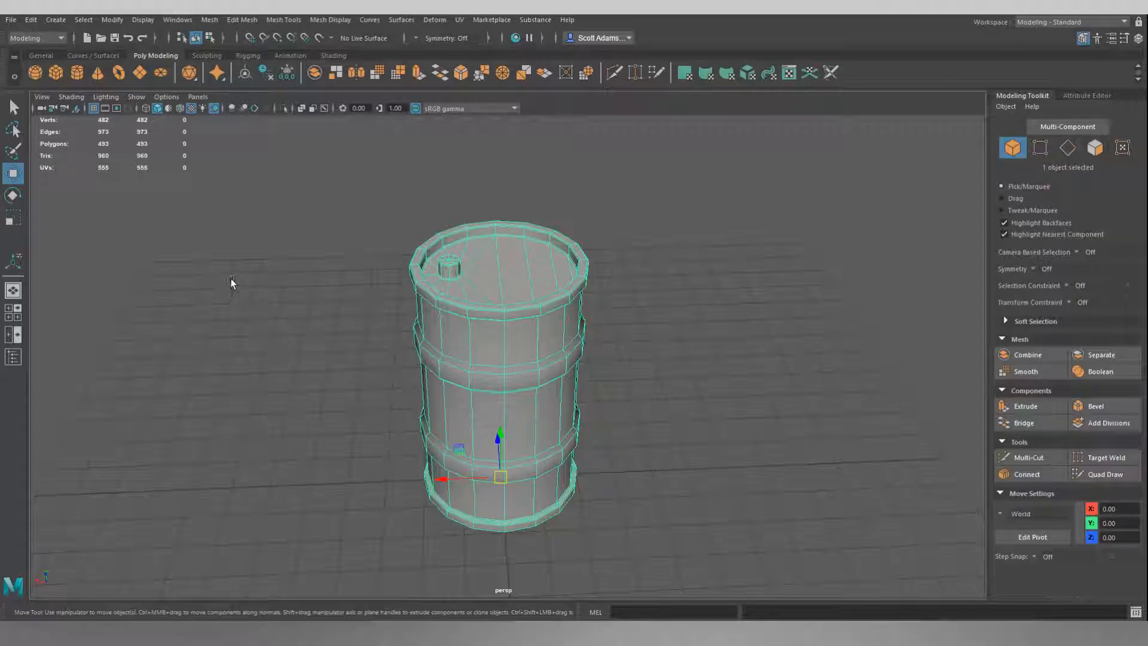
# Open the Outliner and rename the barrel object to SM_Barrel_01.
pyautogui.click(181, 24)
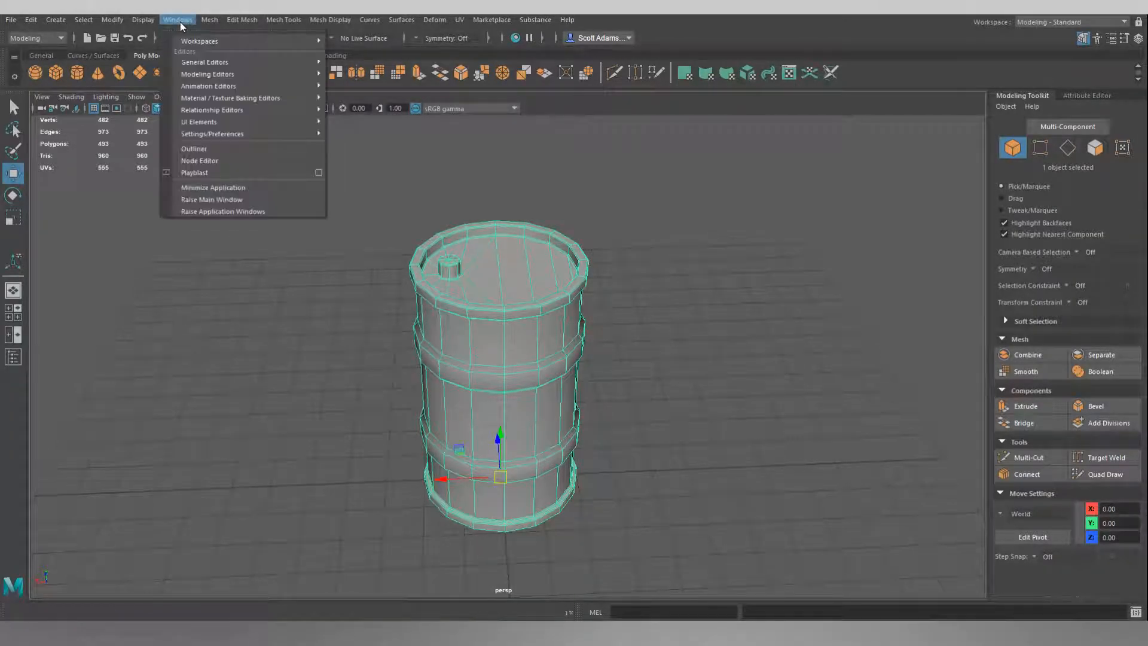
pyautogui.click(206, 148)
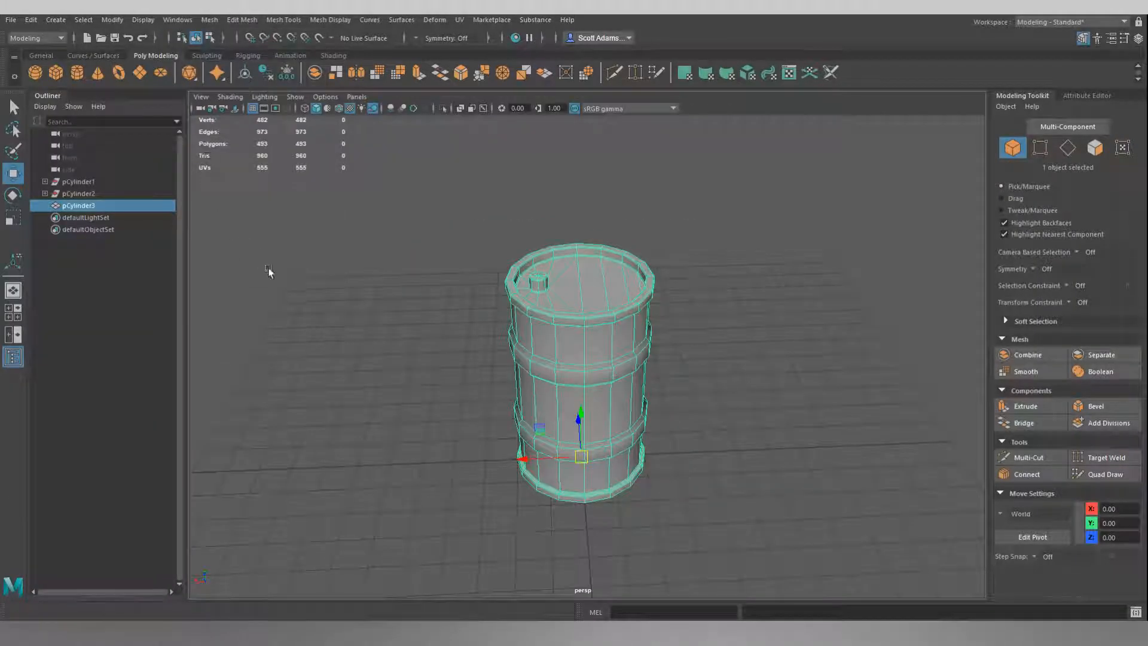
pyautogui.doubleClick(83, 207)
pyautogui.write('s')
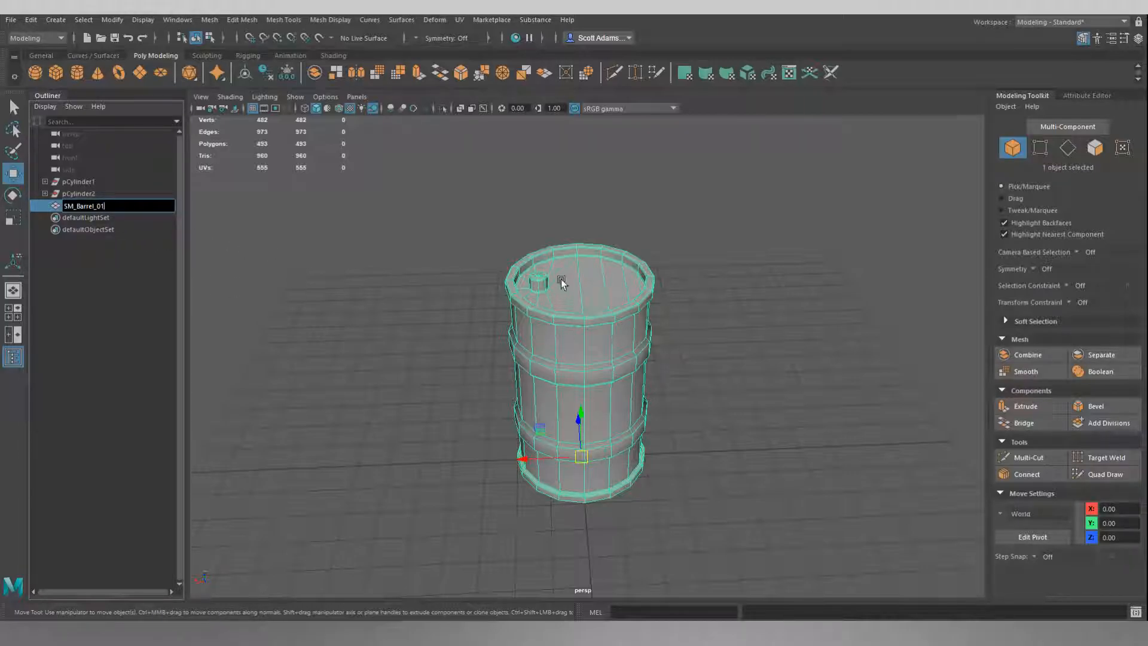
pyautogui.click(336, 248)
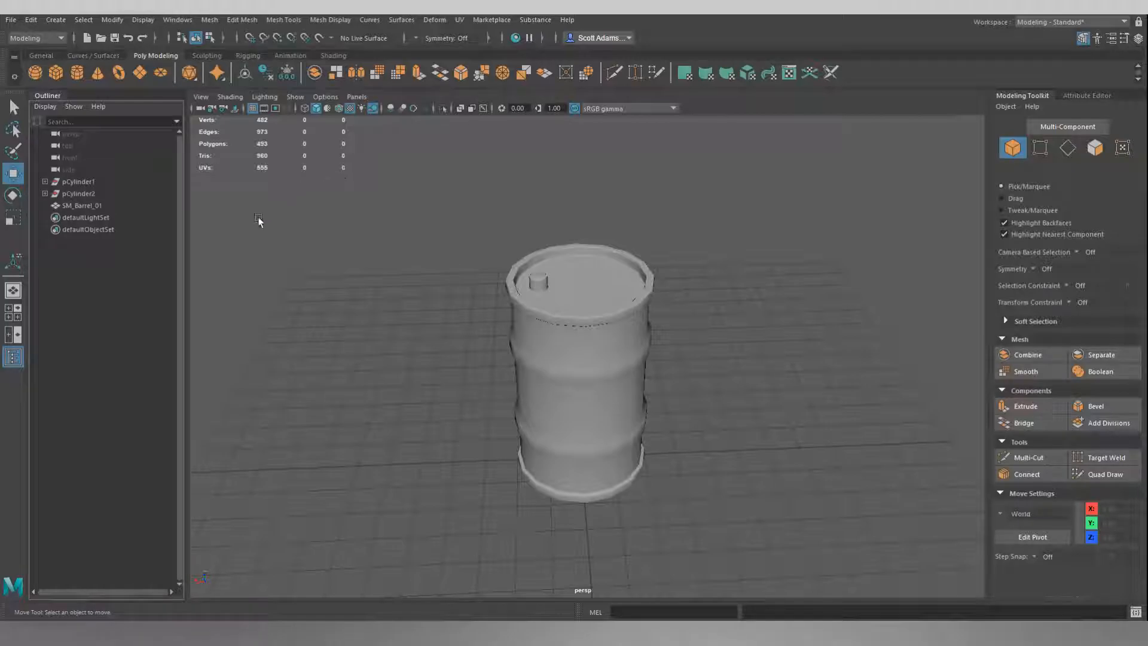
# Select the barrel and open its SM_Barrel_01 transform attributes in the Attribute Editor.
pyautogui.click(596, 364)
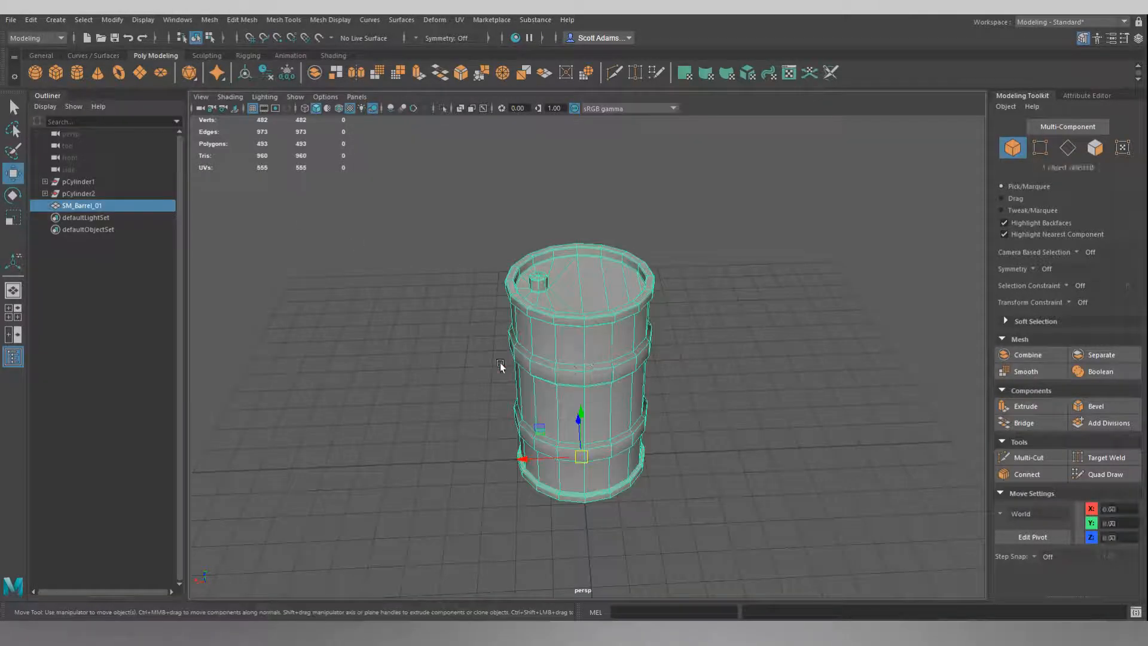
pyautogui.keyDown('alt'); pyautogui.moveTo(449, 351); pyautogui.dragTo(497, 320); pyautogui.keyUp('alt')
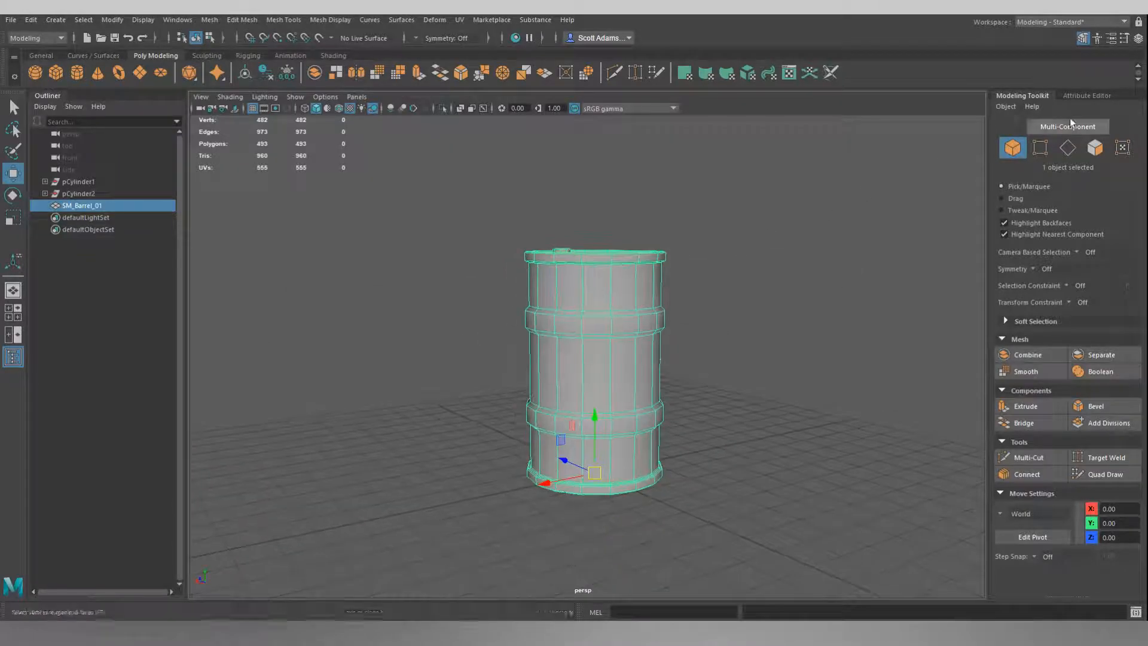
pyautogui.click(1087, 96)
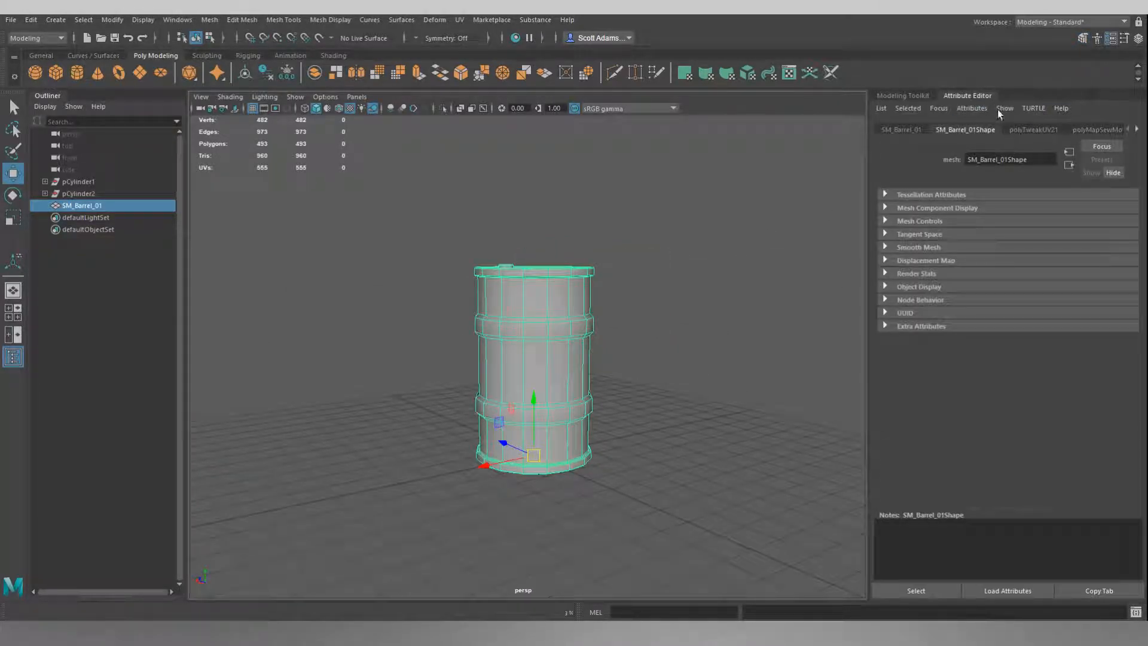
pyautogui.click(901, 130)
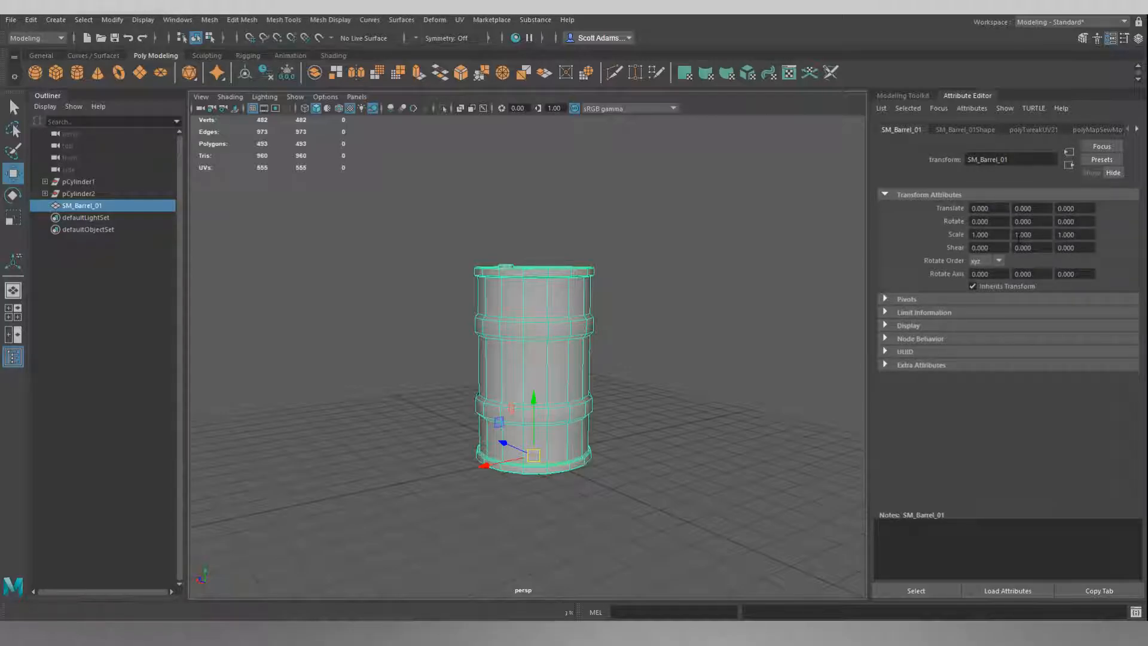
pyautogui.keyDown('alt'); pyautogui.moveTo(411, 253); pyautogui.dragTo(425, 283); pyautogui.keyUp('alt')
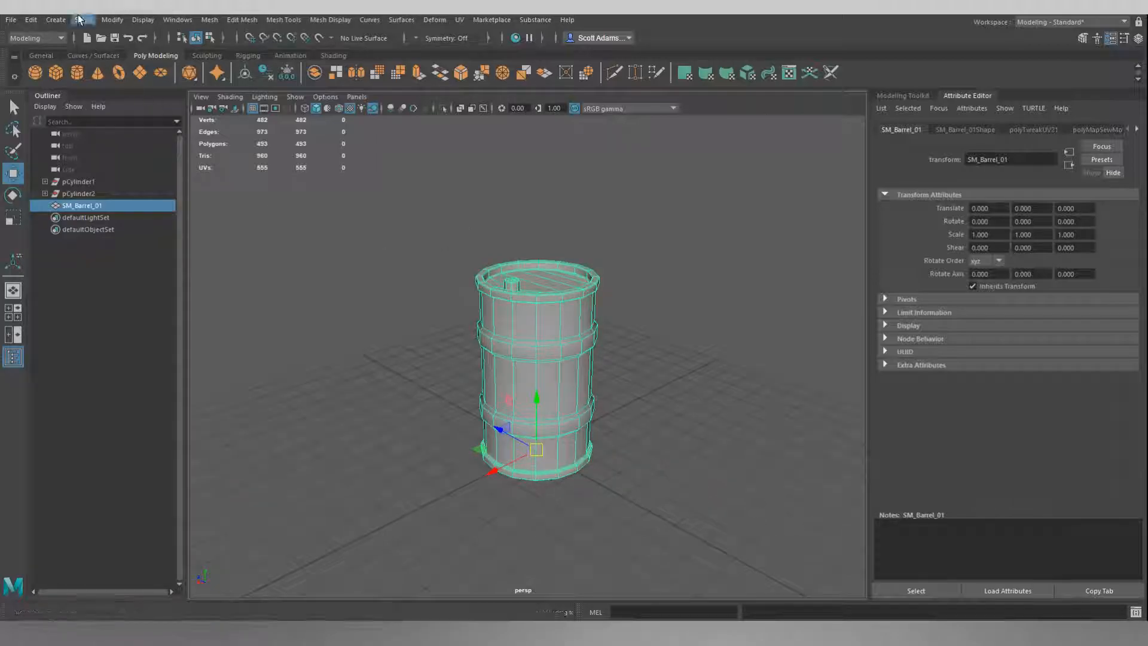
# Freeze the barrel's transformations.
pyautogui.click(110, 21)
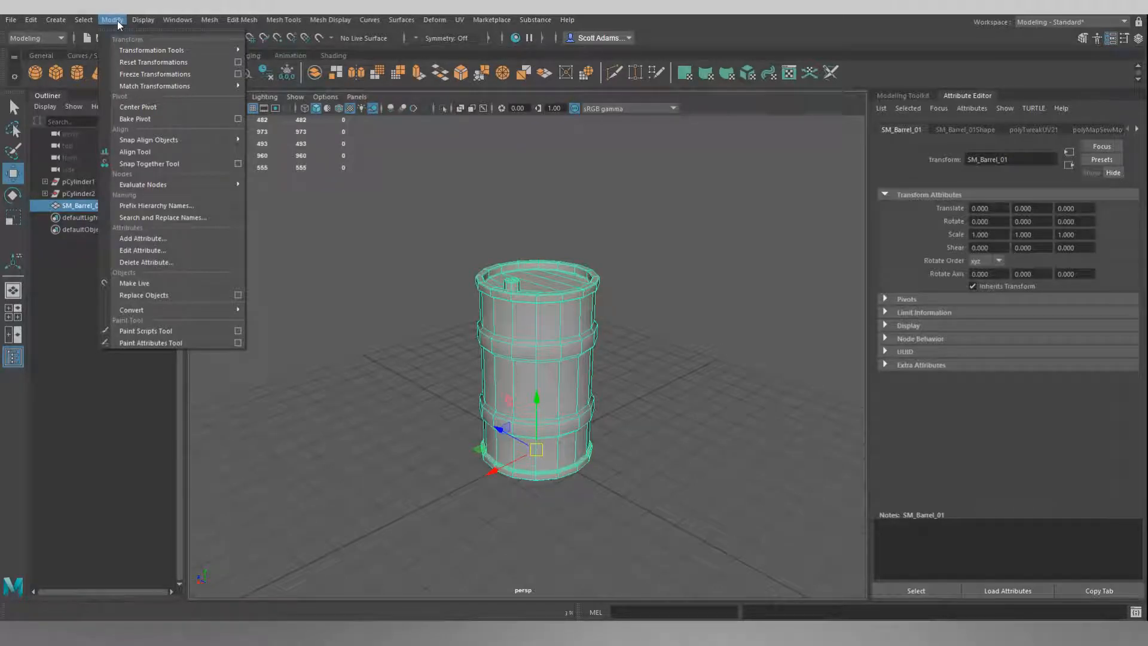
pyautogui.click(149, 74)
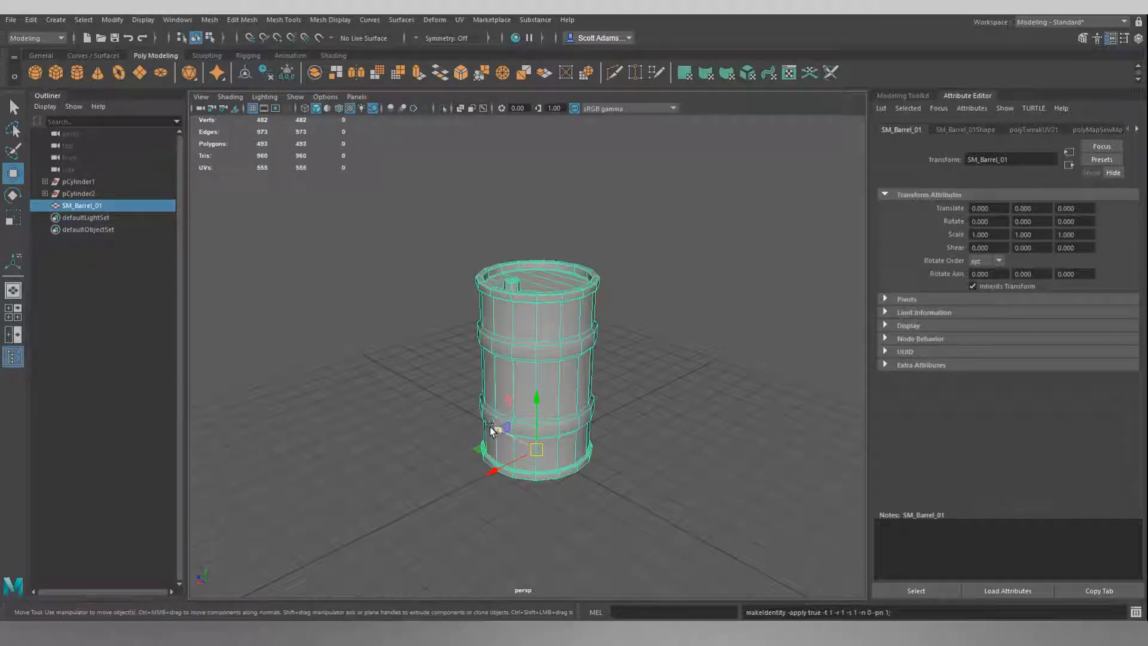
# Set the barrel's Translate X value to 1.
pyautogui.moveTo(995, 208); pyautogui.dragTo(945, 208)
pyautogui.press('BackSpace')
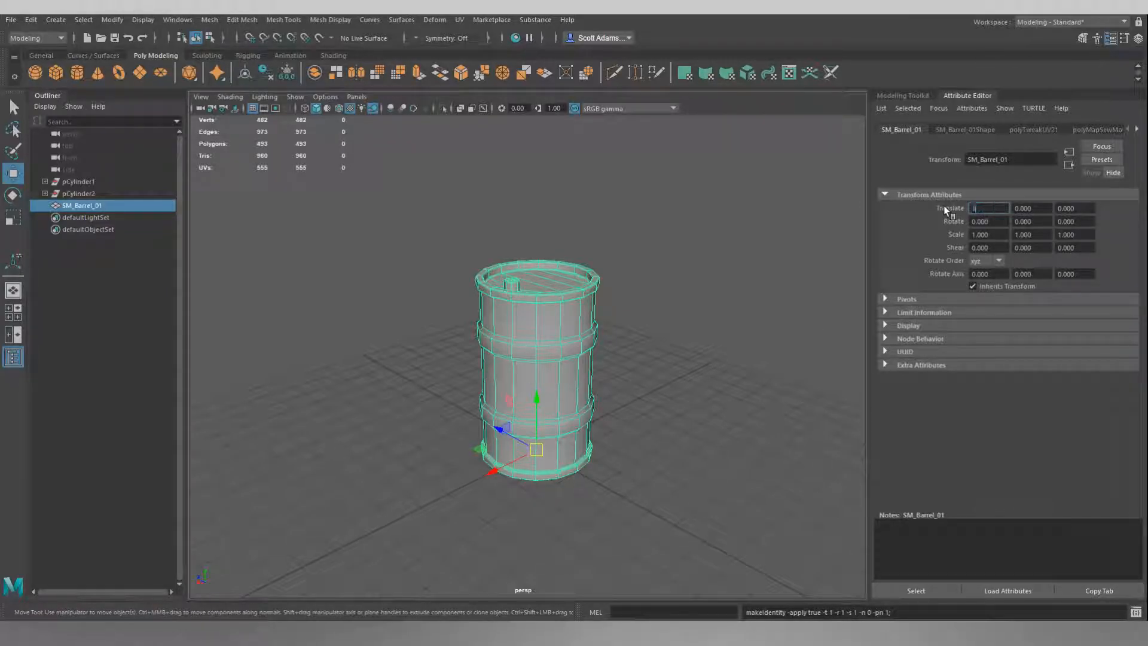
pyautogui.write('1')
pyautogui.press('Return')
pyautogui.keyDown('alt'); pyautogui.moveTo(694, 423); pyautogui.dragTo(590, 417); pyautogui.keyUp('alt')
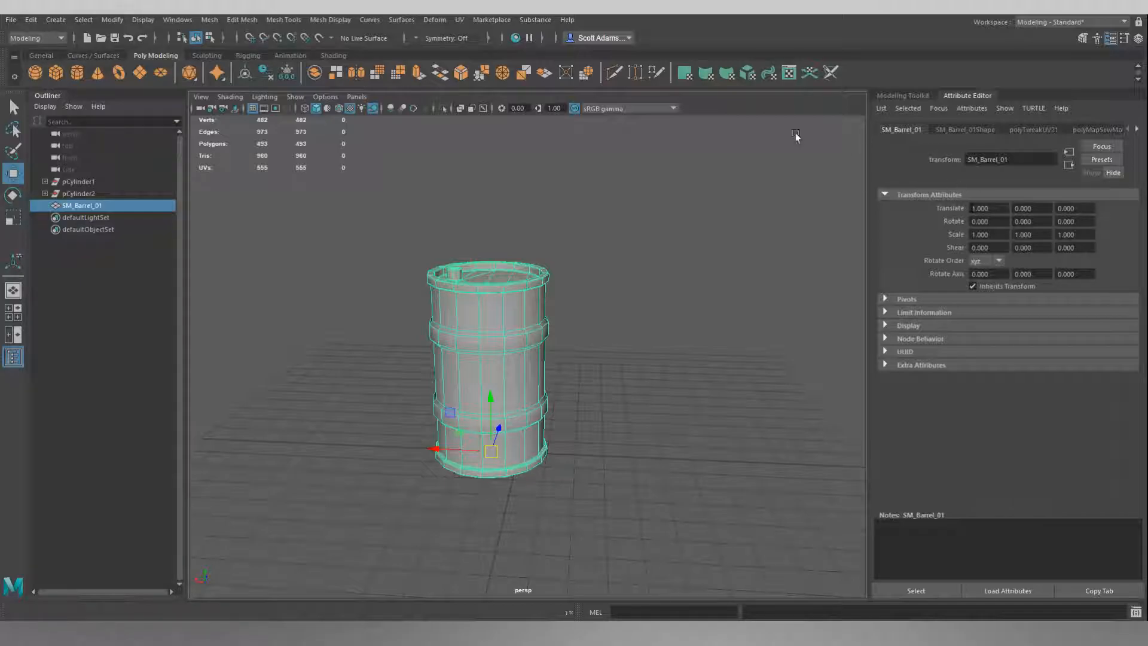
# Freeze the barrel's transformations and set its Translate X to -1.
pyautogui.click(112, 20)
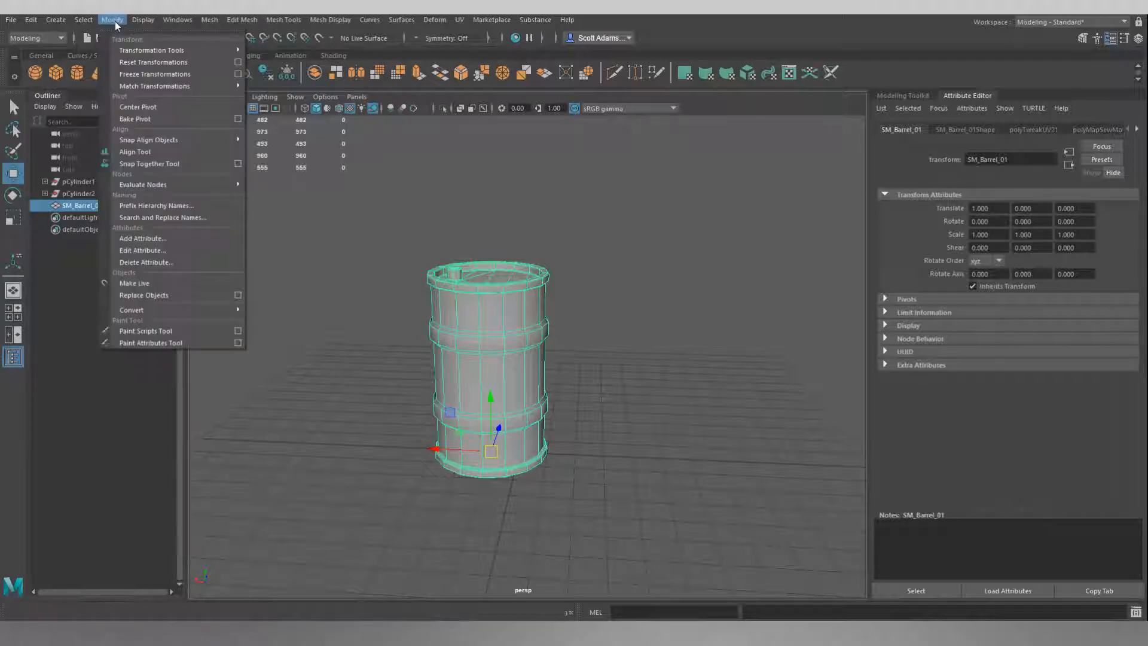
pyautogui.click(131, 74)
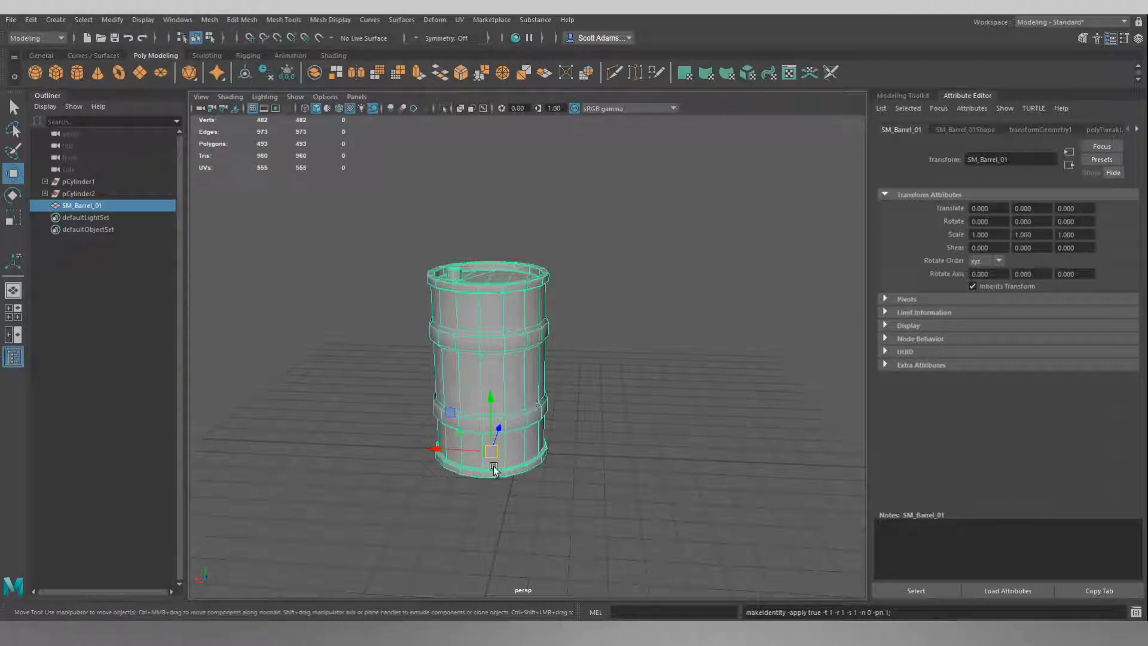
pyautogui.click(984, 208)
pyautogui.write('-1')
pyautogui.press('Return')
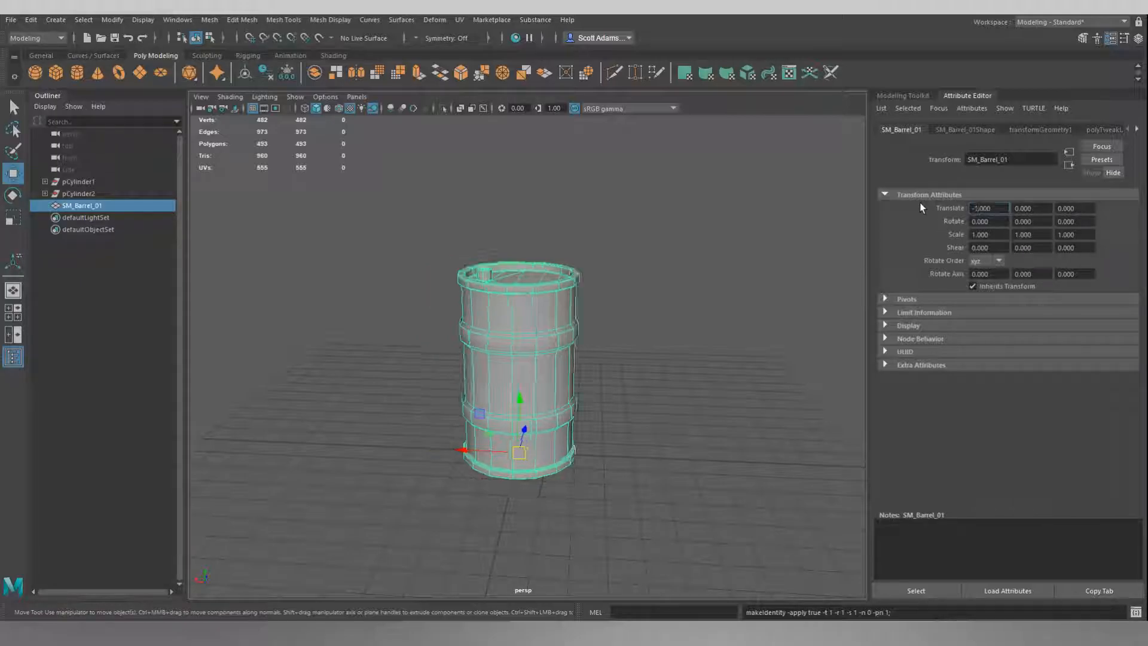
# Freeze the barrel's transformations again.
pyautogui.click(112, 20)
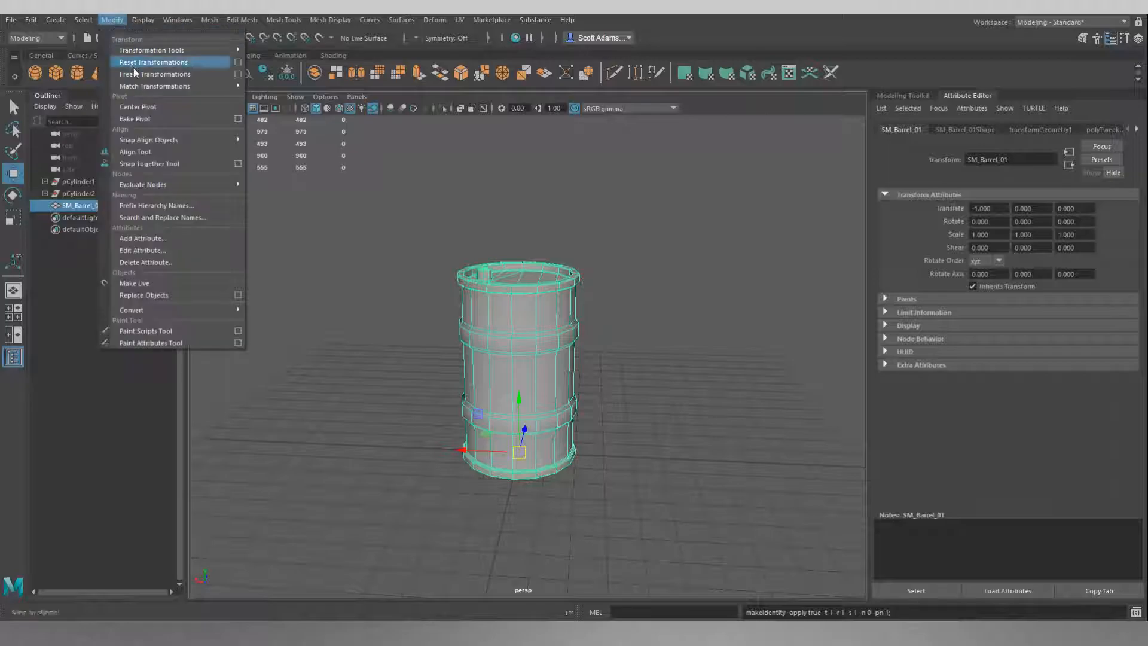
pyautogui.click(135, 73)
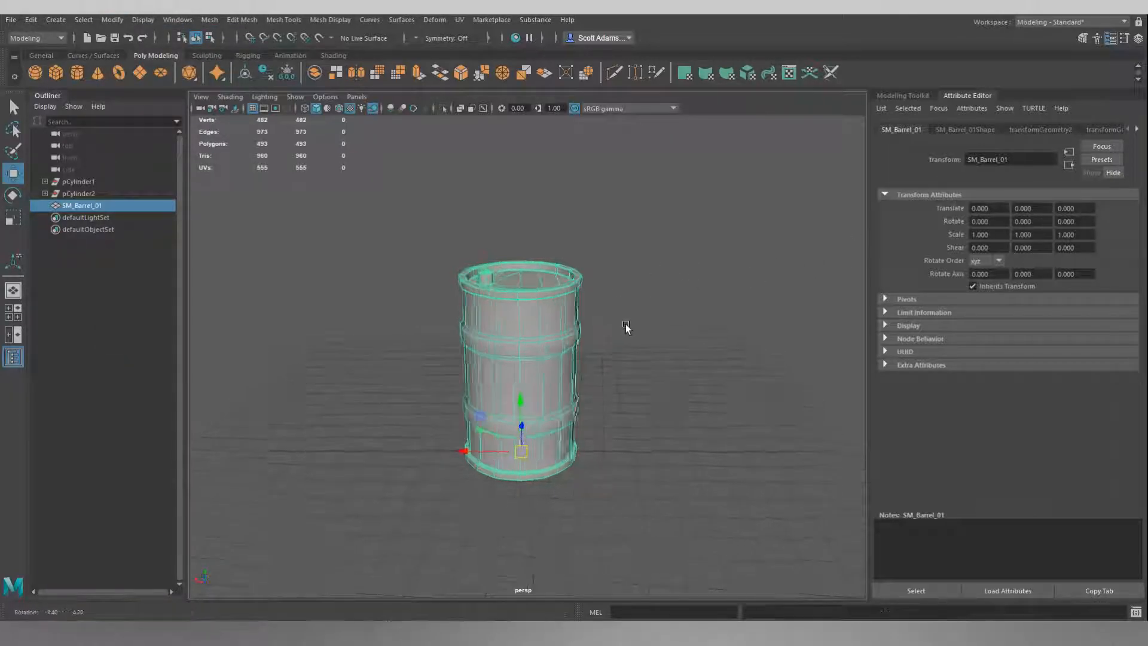
pyautogui.keyDown('alt'); pyautogui.moveTo(620, 325); pyautogui.dragTo(898, 274); pyautogui.keyUp('alt')
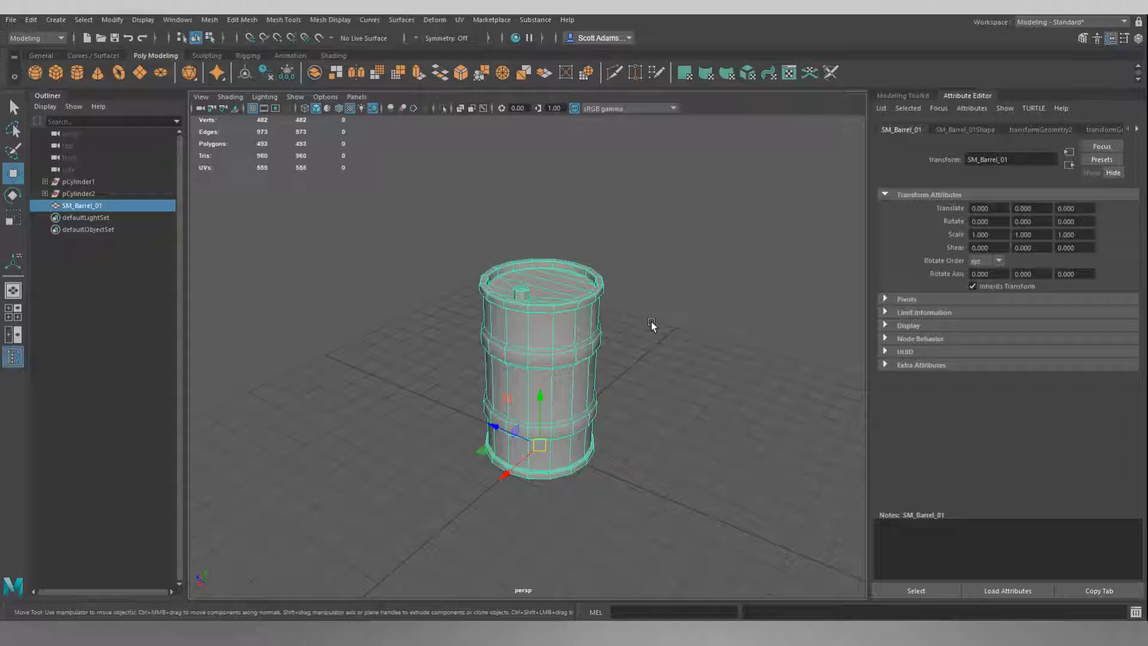
# Try setting the barrel's Scale X to 10, then restore it to 1.
pyautogui.click(988, 234)
pyautogui.write('10')
pyautogui.press('Return')
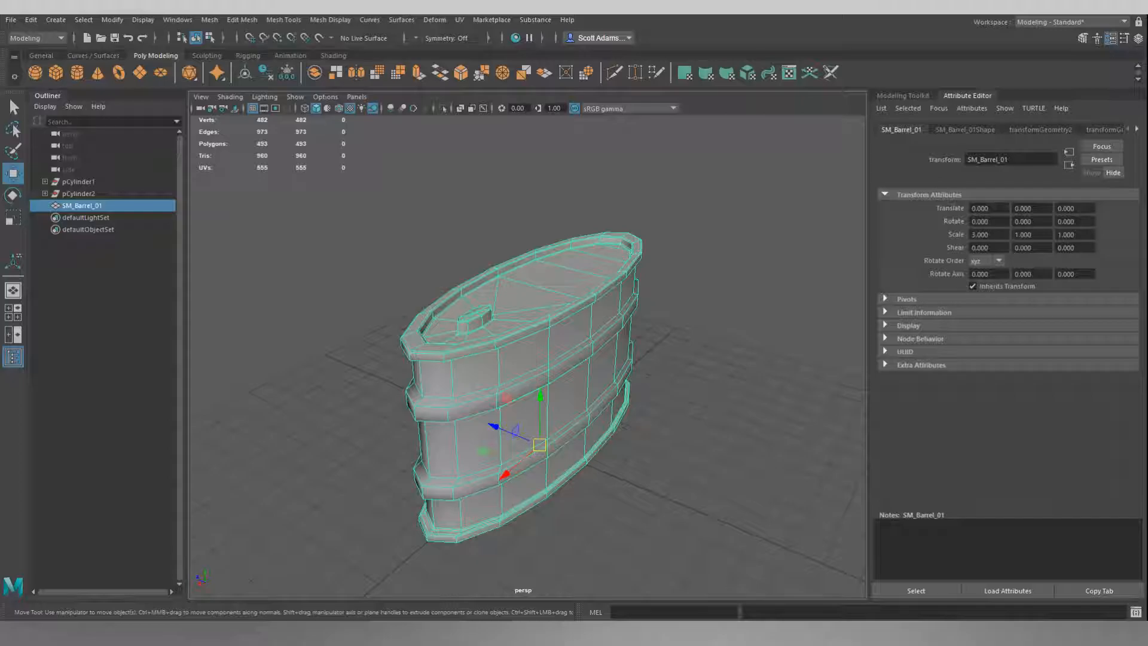
pyautogui.doubleClick(992, 234)
pyautogui.write('1')
pyautogui.press('Return')
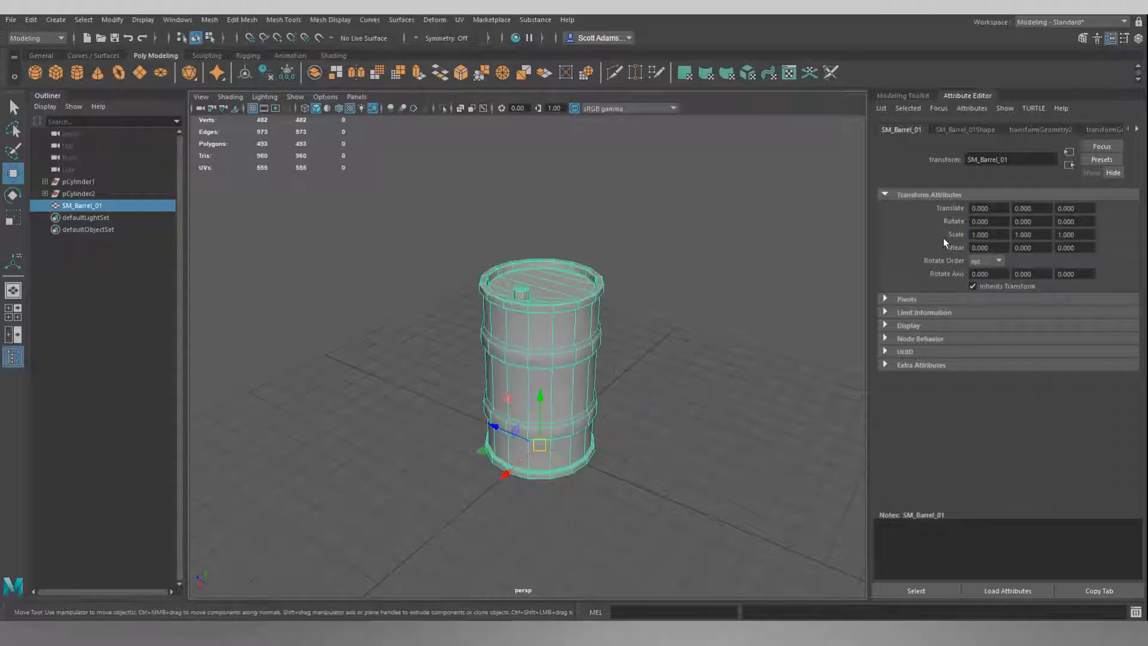
# Open the Channel Box / Layer Editor and dock it alongside the Attribute Editor.
pyautogui.click(698, 253)
pyautogui.click(582, 346)
pyautogui.moveTo(706, 234)
pyautogui.keyDown('alt'); pyautogui.mouseDown()
pyautogui.moveTo(681, 224)
pyautogui.moveTo(695, 242)
pyautogui.mouseUp(); pyautogui.keyUp('alt')
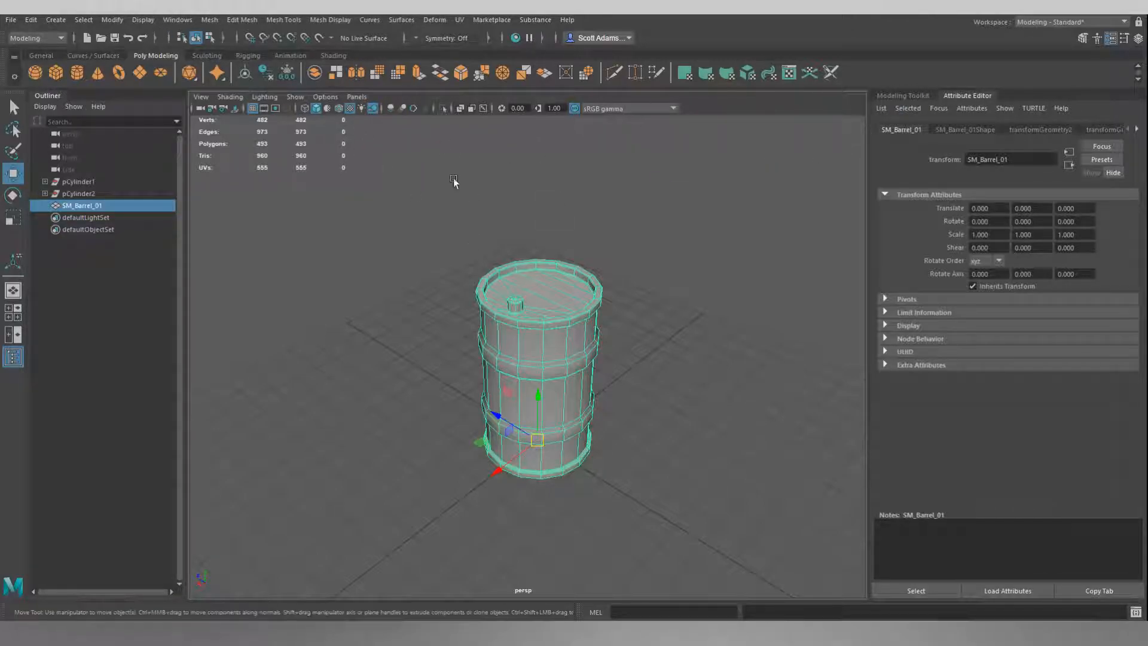
pyautogui.click(176, 21)
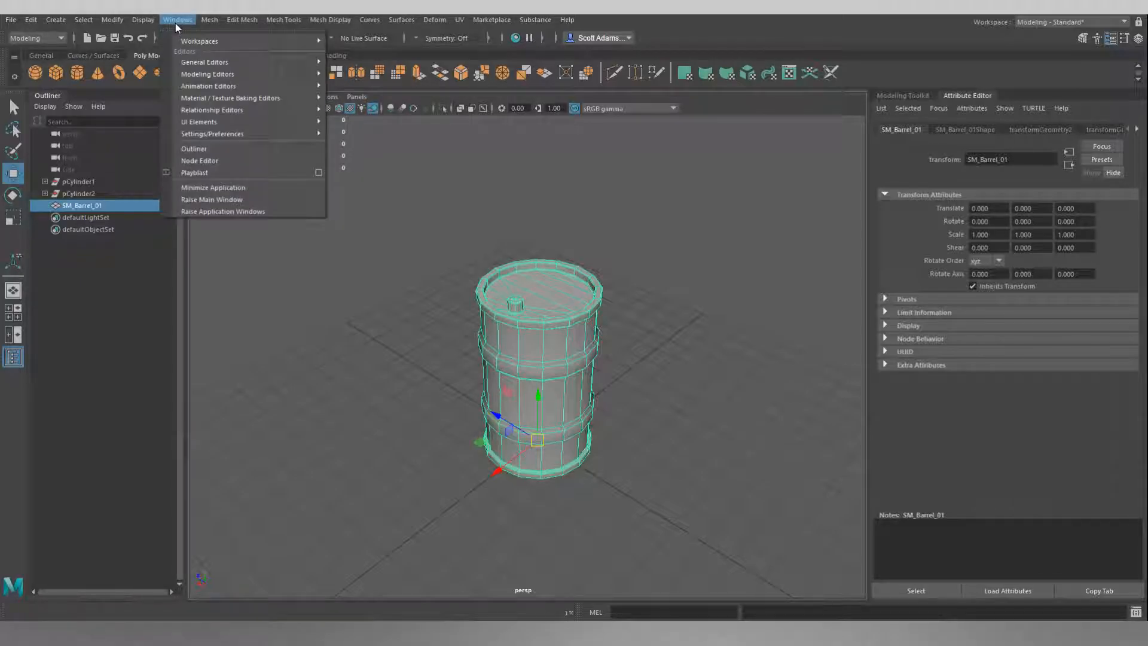
pyautogui.moveTo(317, 75)
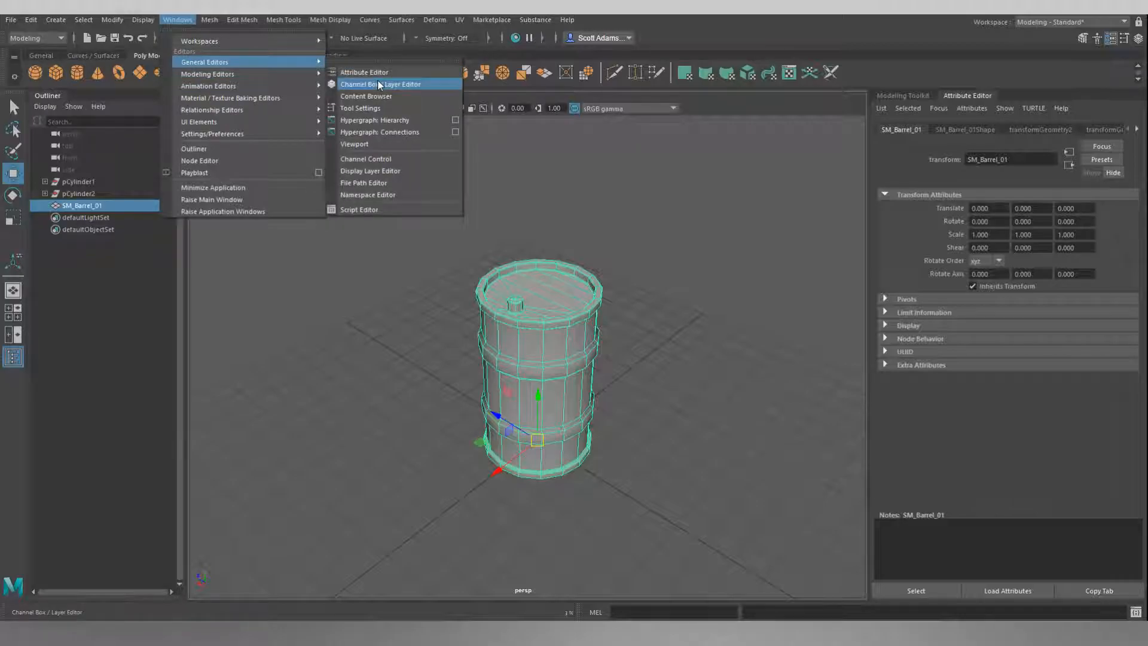
pyautogui.click(378, 84)
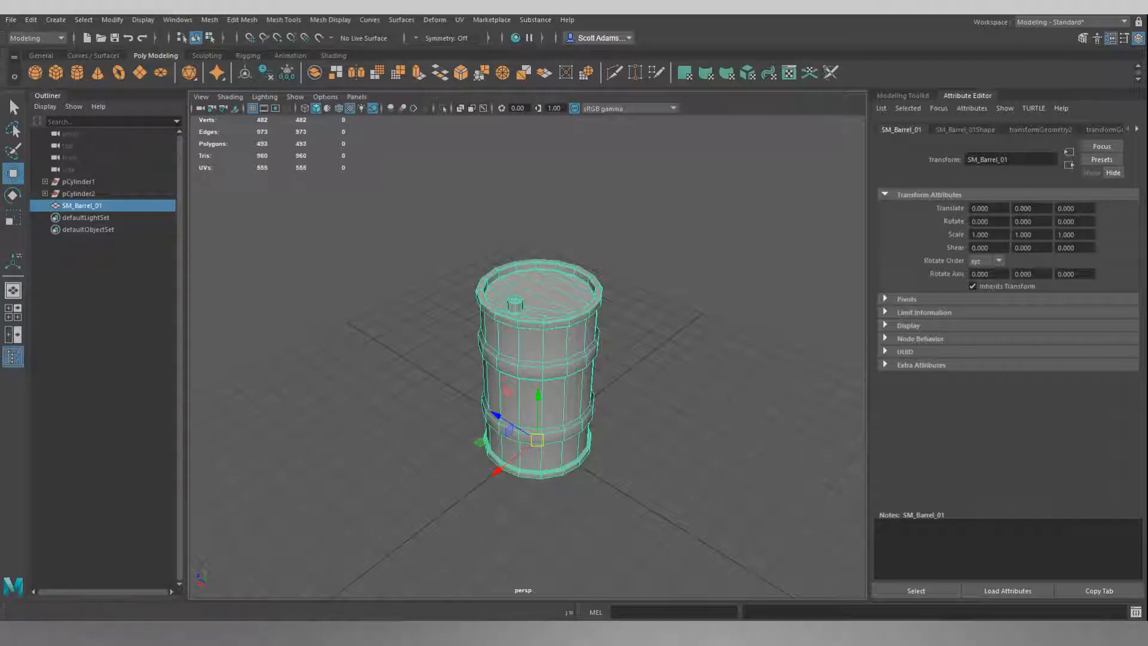
pyautogui.moveTo(1115, 199); pyautogui.dragTo(926, 96)
pyautogui.moveTo(1010, 96); pyautogui.dragTo(906, 95)
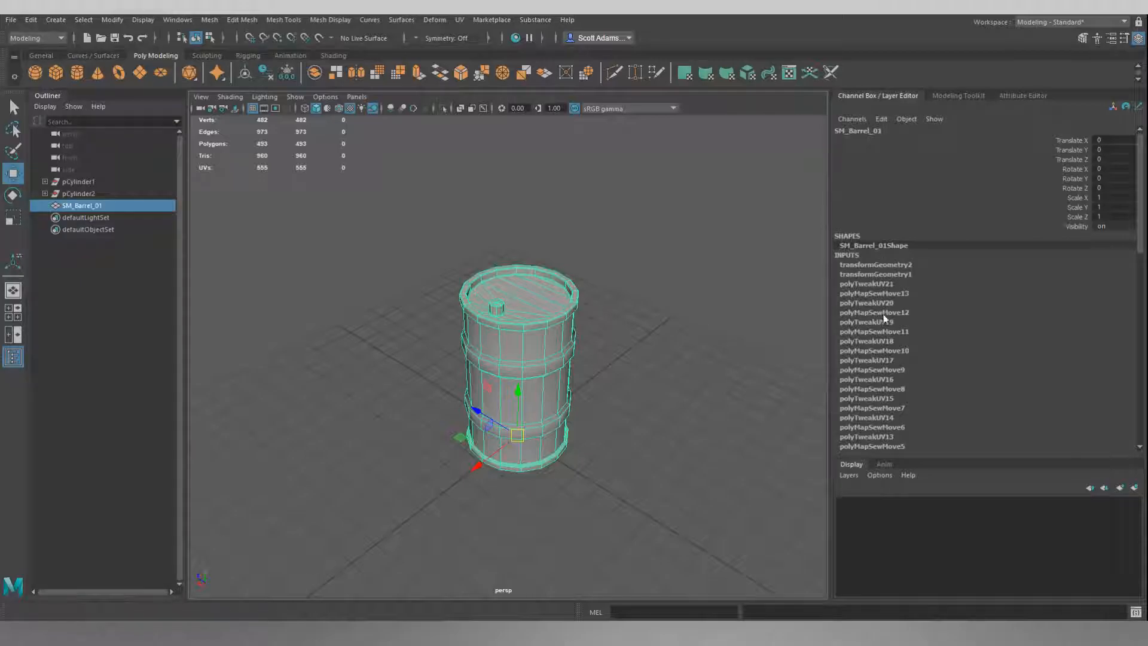
# Delete the barrel's construction history.
pyautogui.scroll(-10, 889, 343)
pyautogui.scroll(-1, 889, 342)
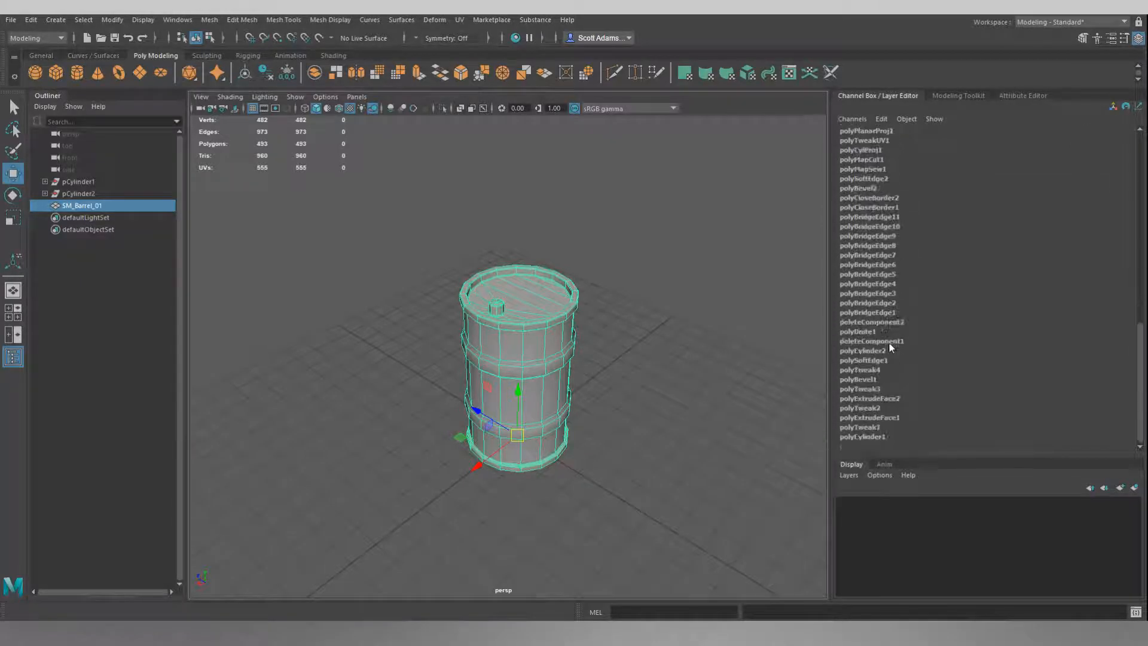
pyautogui.scroll(3, 889, 343)
pyautogui.scroll(8, 885, 342)
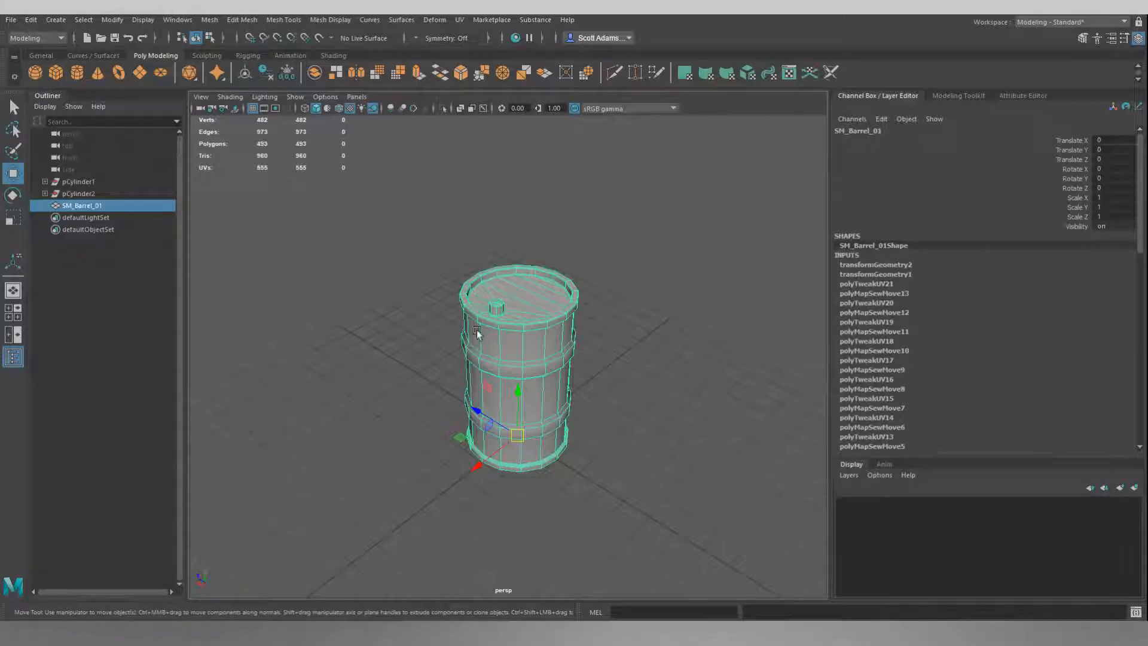
pyautogui.click(882, 120)
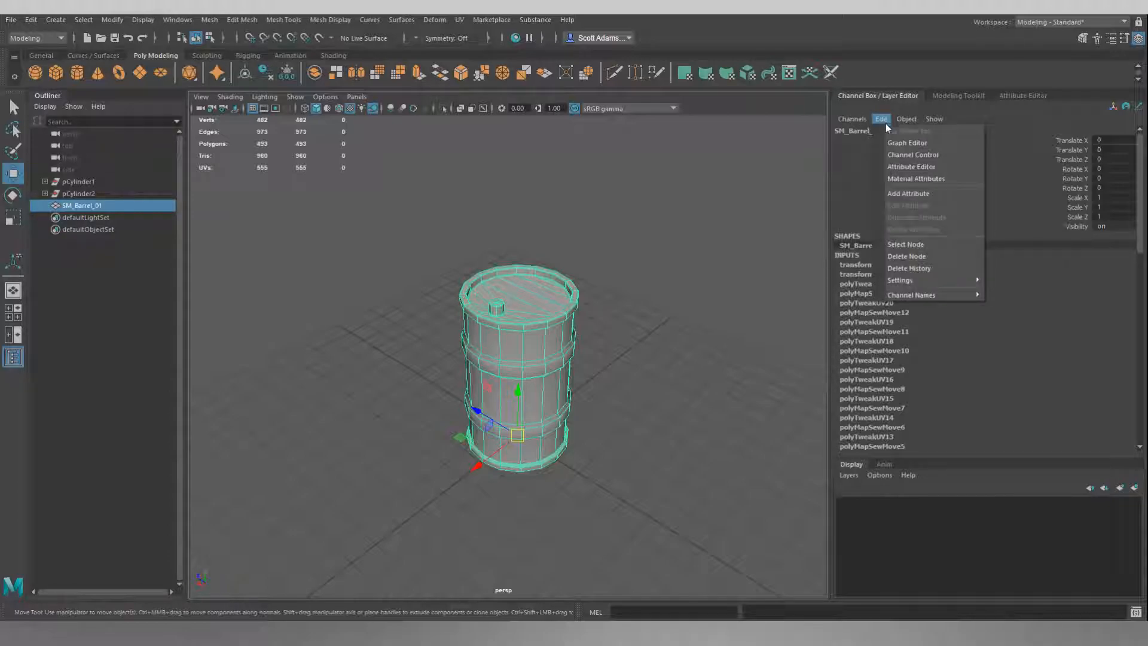
pyautogui.click(908, 264)
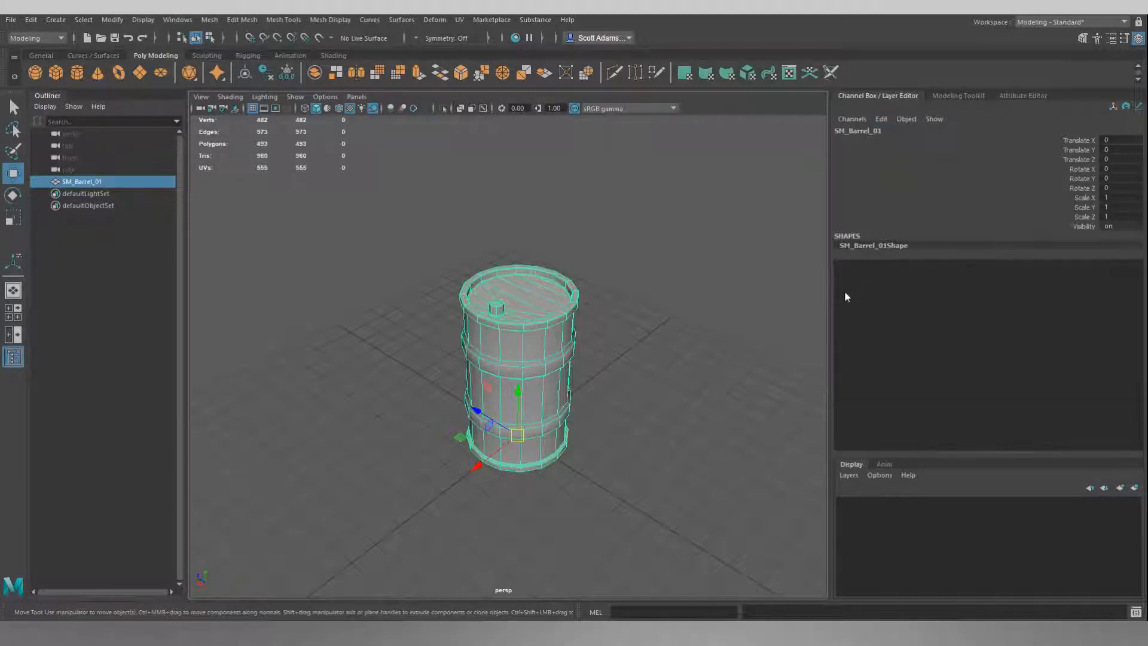
# Open the UV Editor for the barrel.
pyautogui.moveTo(616, 269)
pyautogui.keyDown('alt'); pyautogui.mouseDown()
pyautogui.moveTo(727, 238)
pyautogui.moveTo(626, 263)
pyautogui.mouseUp(); pyautogui.keyUp('alt')
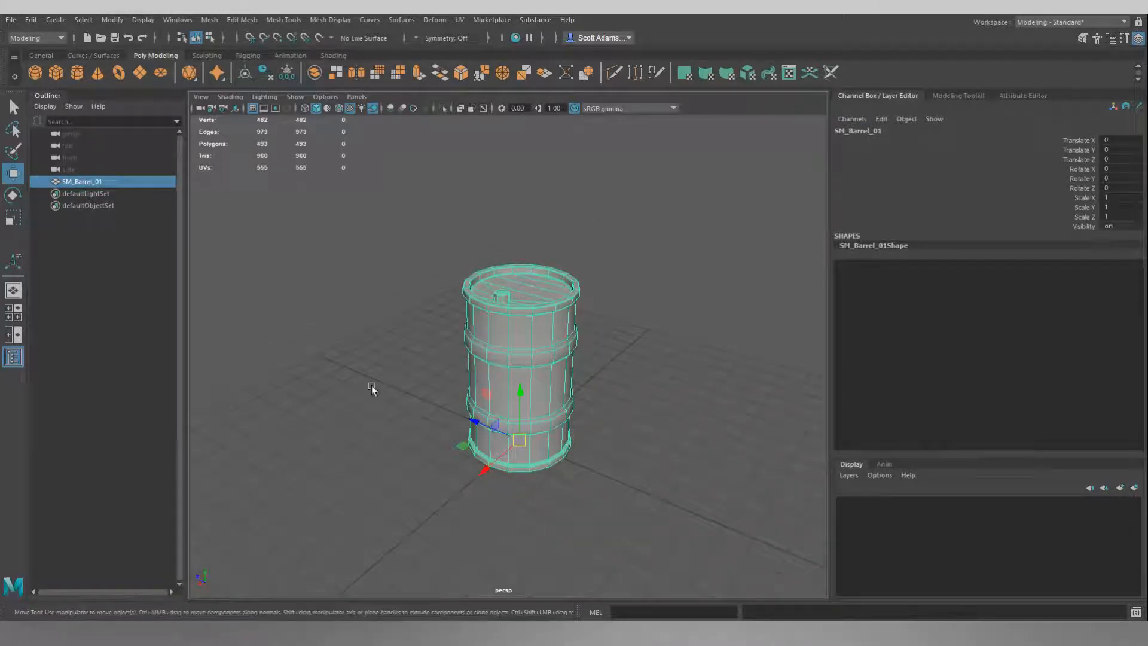
pyautogui.keyDown('alt'); pyautogui.moveTo(620, 292); pyautogui.dragTo(680, 323); pyautogui.keyUp('alt')
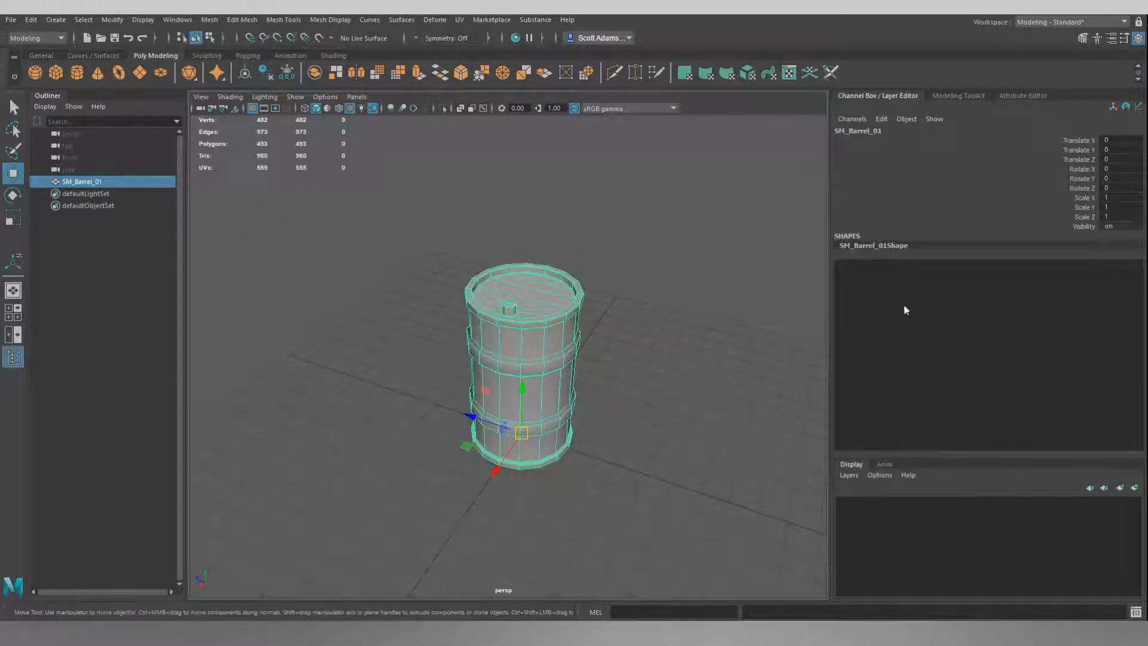
pyautogui.keyDown('alt'); pyautogui.moveTo(601, 257); pyautogui.dragTo(636, 250); pyautogui.keyUp('alt')
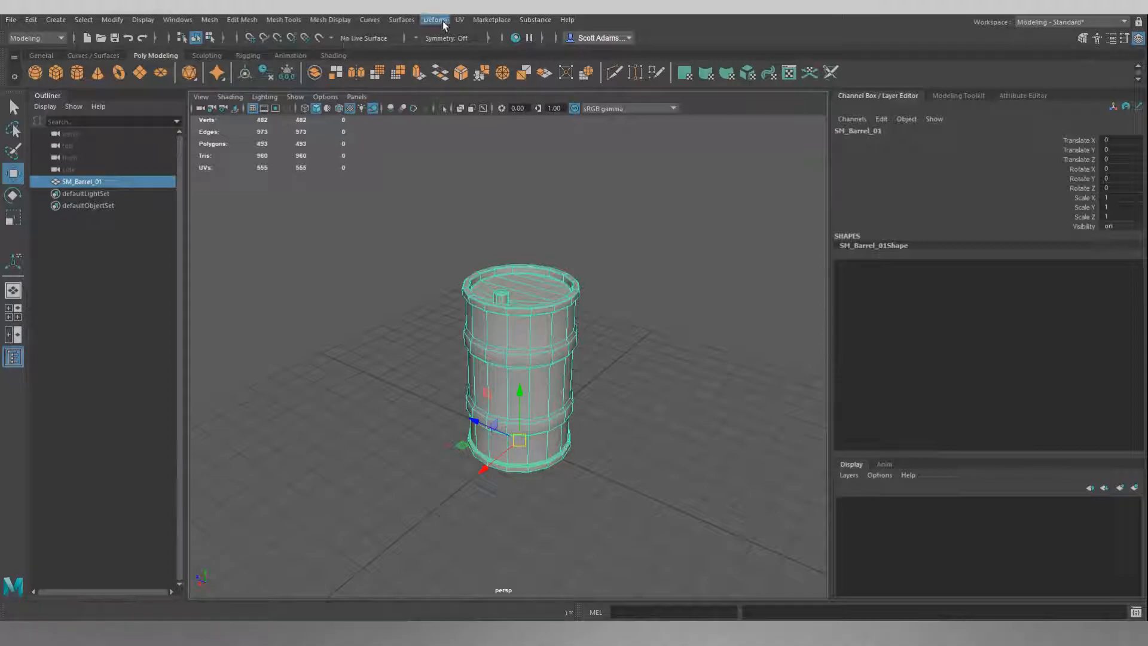
pyautogui.click(459, 20)
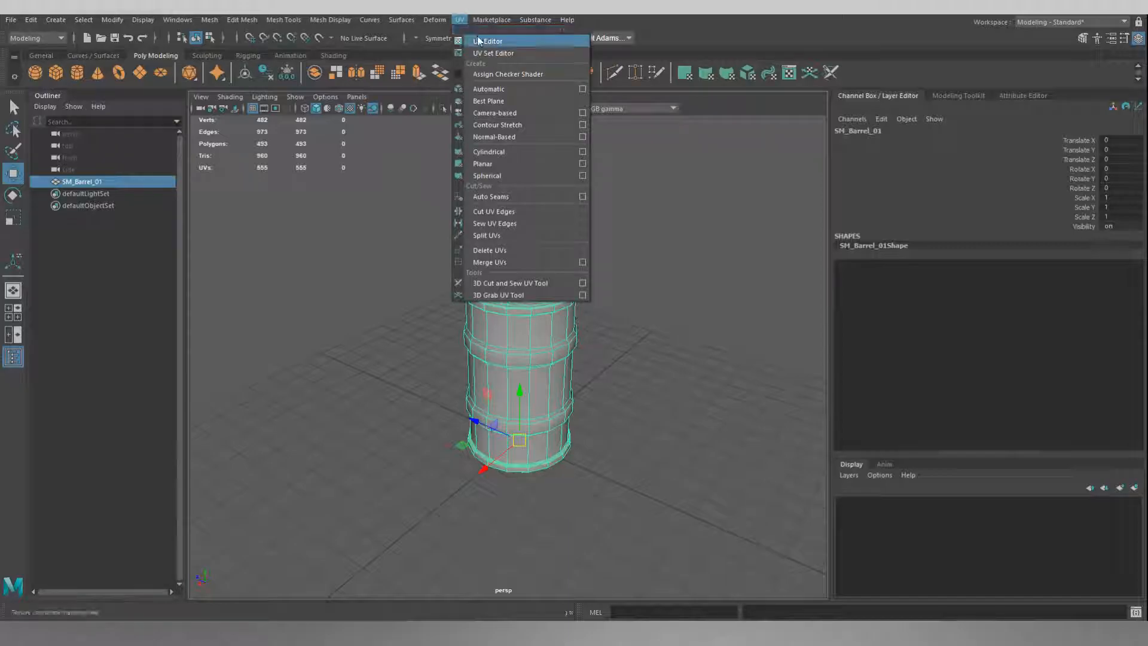
pyautogui.click(477, 41)
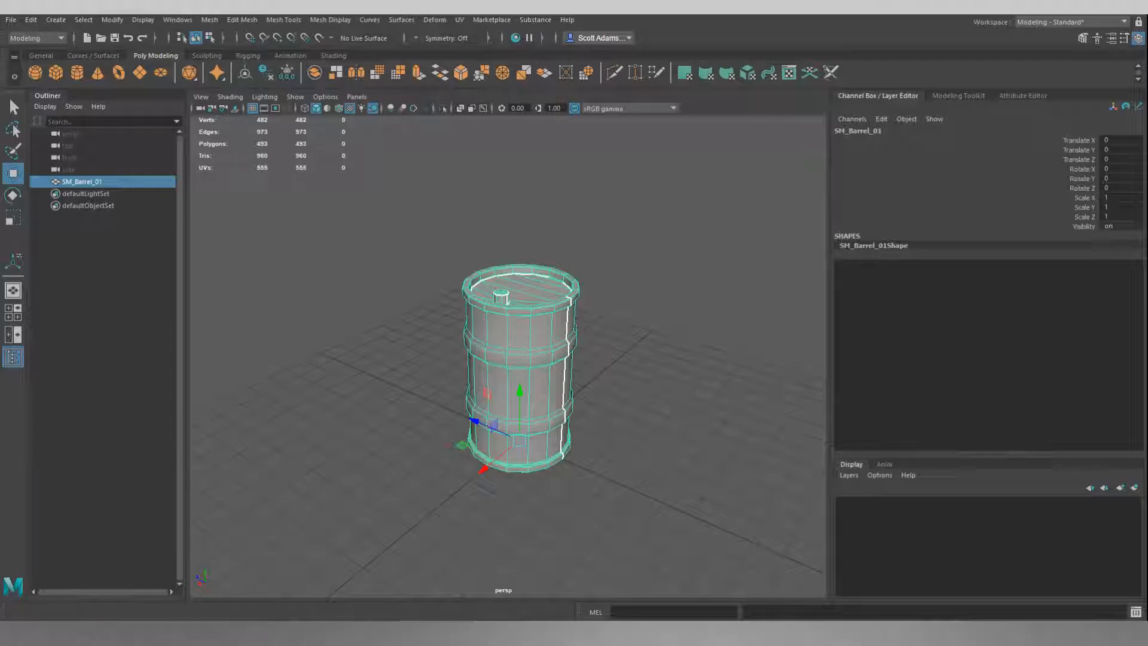
pyautogui.moveTo(886, 263); pyautogui.dragTo(672, 145)
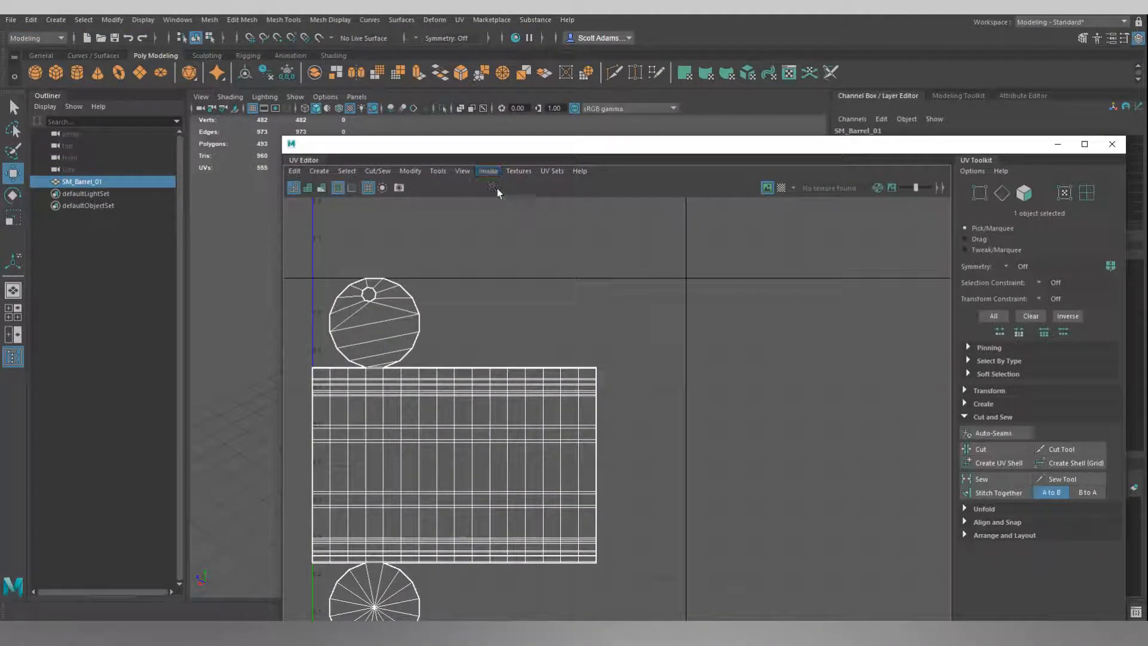
pyautogui.scroll(-2, 522, 311)
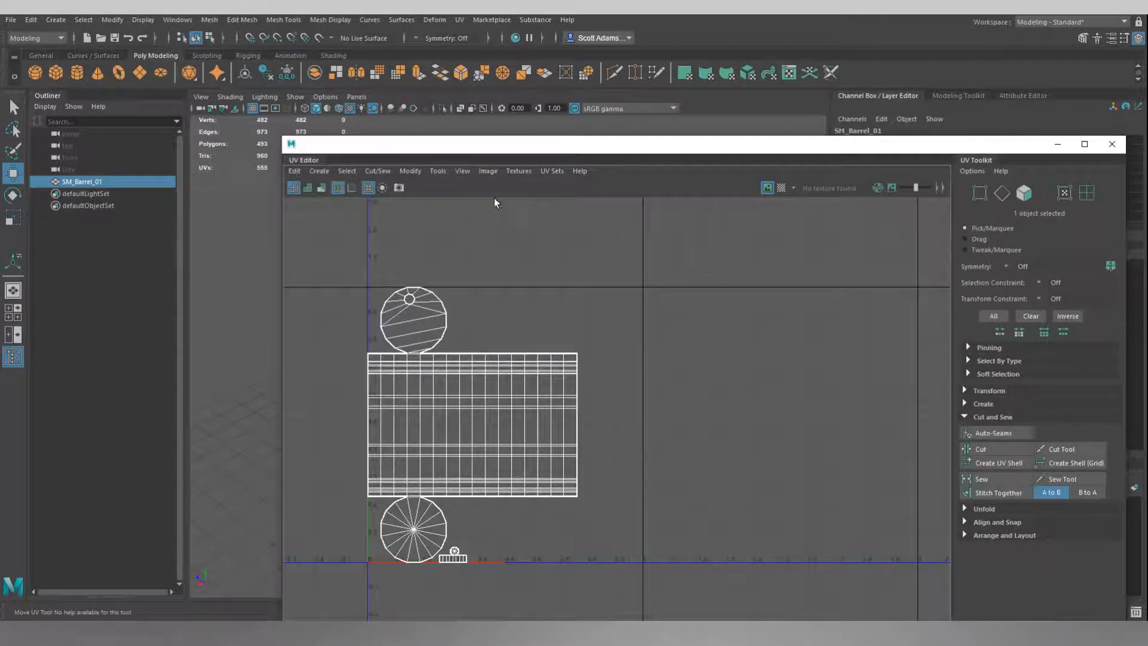
# Select all of the barrel's UV shells in the UV Editor.
pyautogui.click(488, 171)
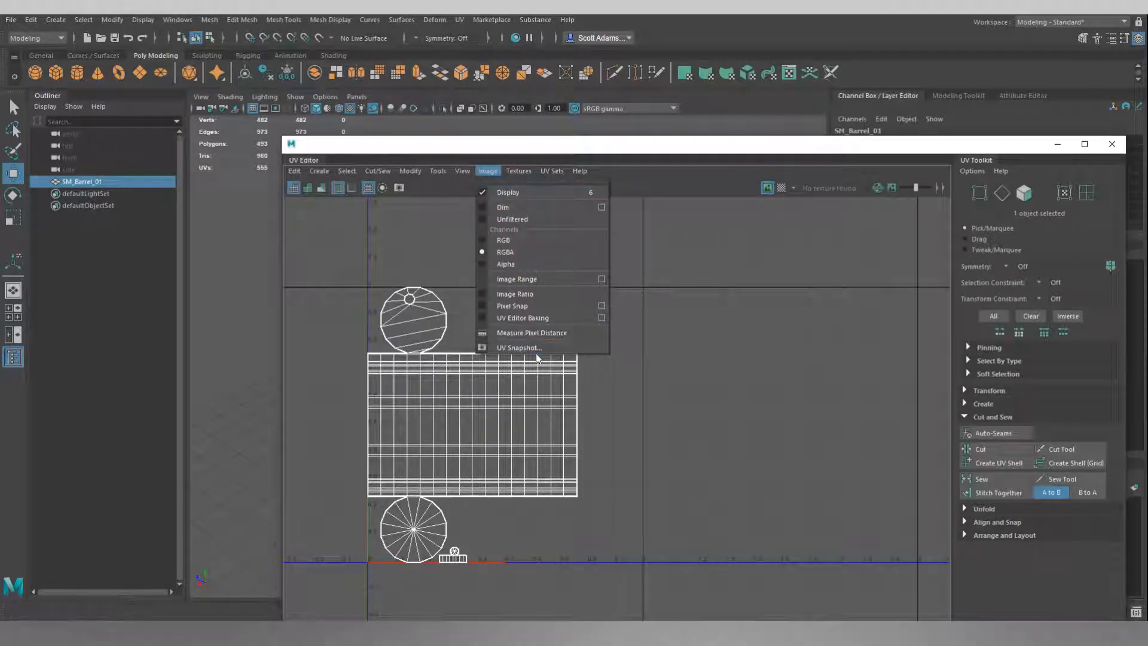
pyautogui.click(670, 352)
pyautogui.moveTo(660, 280); pyautogui.dragTo(625, 263, button='right')
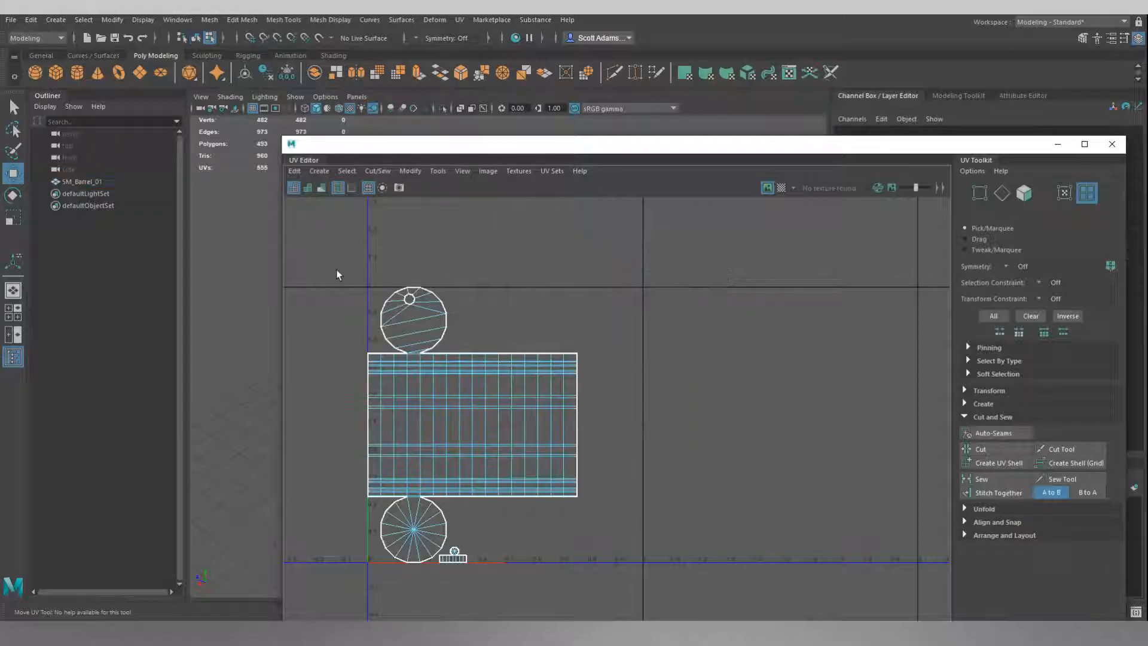
pyautogui.moveTo(318, 273); pyautogui.dragTo(692, 595)
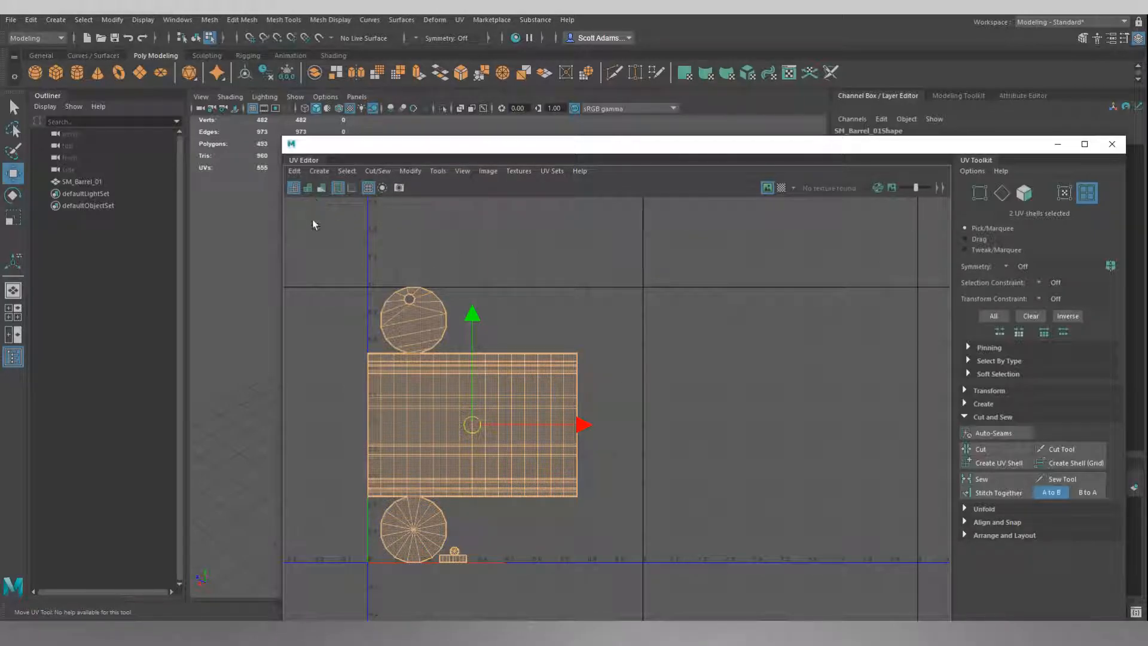
# Toggle the UV shading and distortion displays to inspect the shells.
pyautogui.click(307, 187)
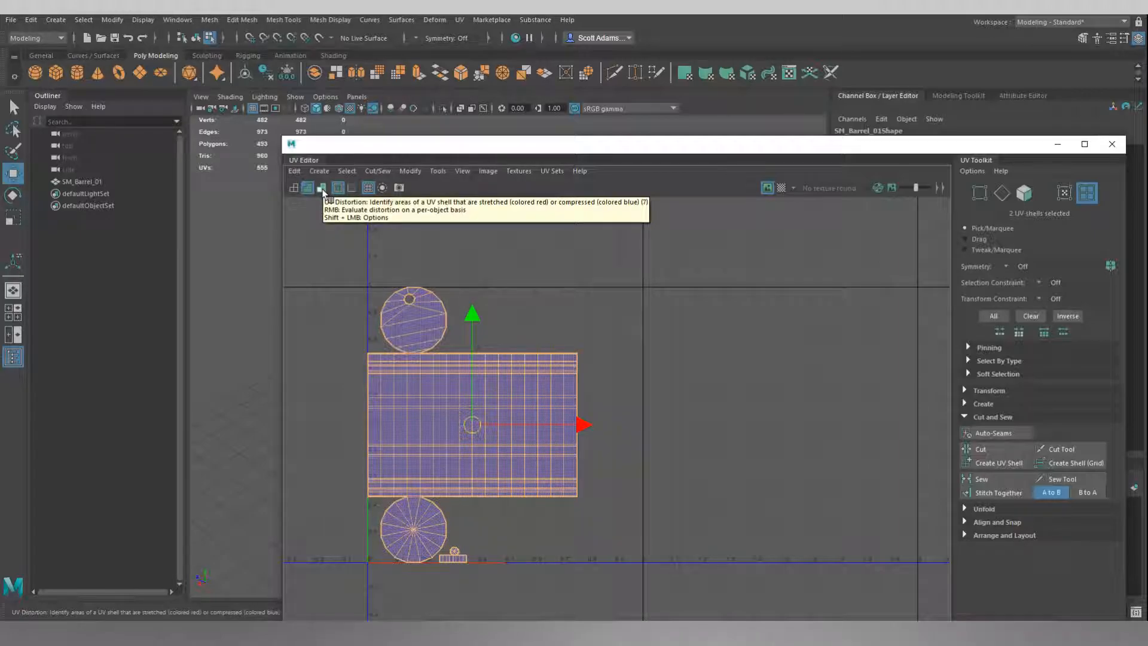
pyautogui.click(321, 188)
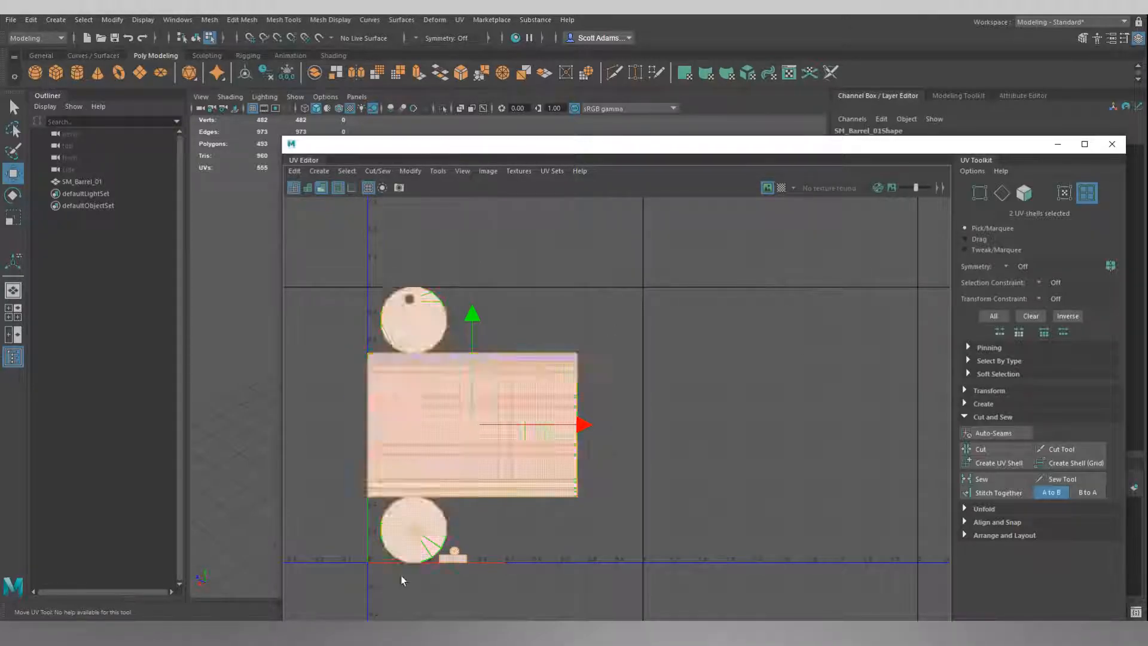
pyautogui.click(309, 189)
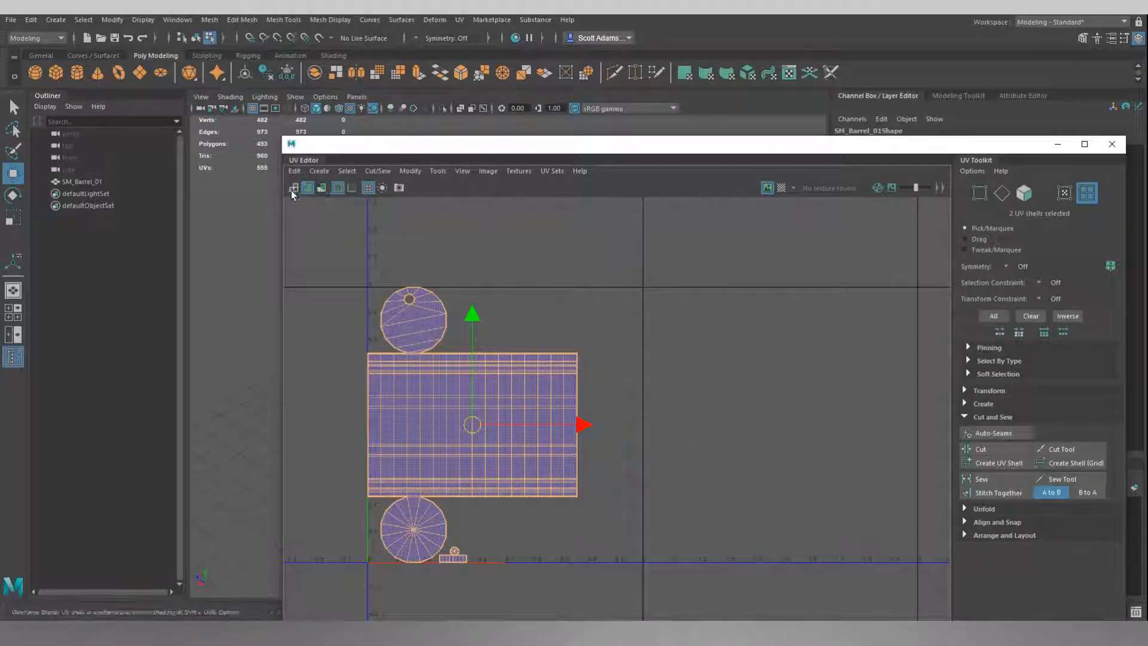
pyautogui.click(293, 189)
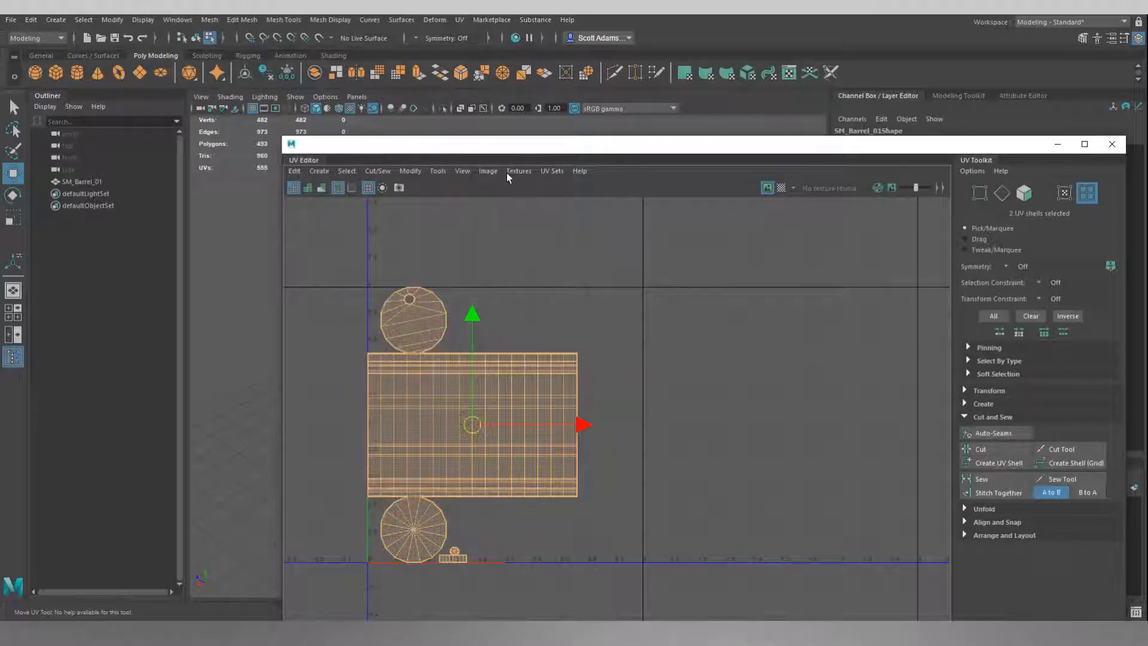
# Export a UV snapshot of the barrel as a 2048 by 2048 PNG named UV_Barrel.
pyautogui.click(486, 171)
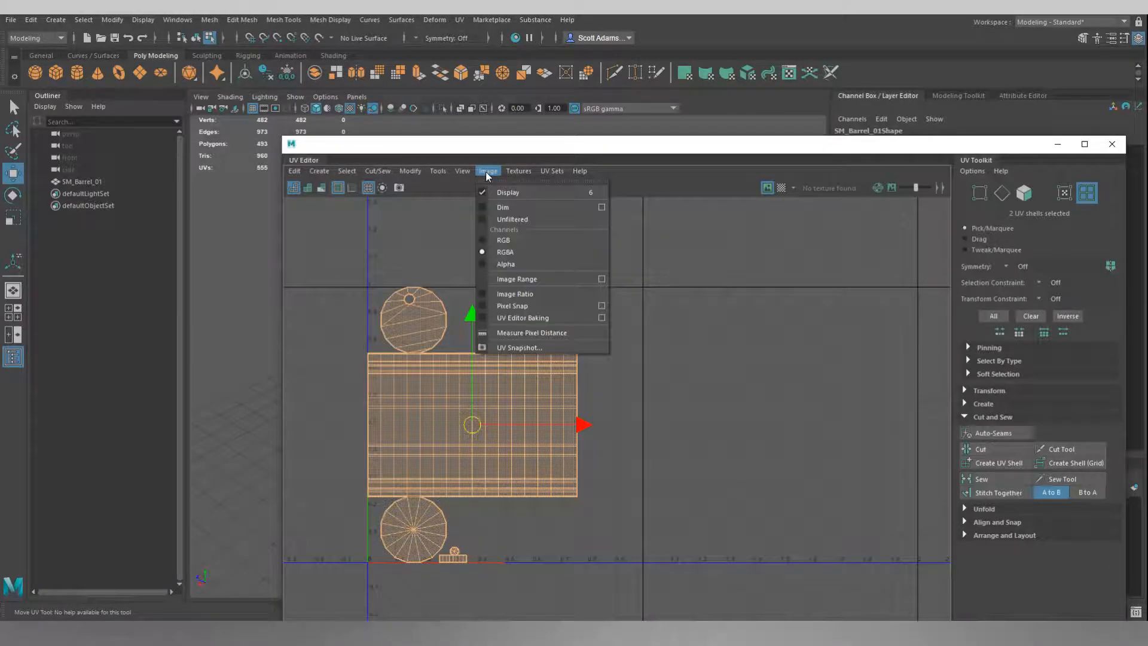
pyautogui.click(521, 348)
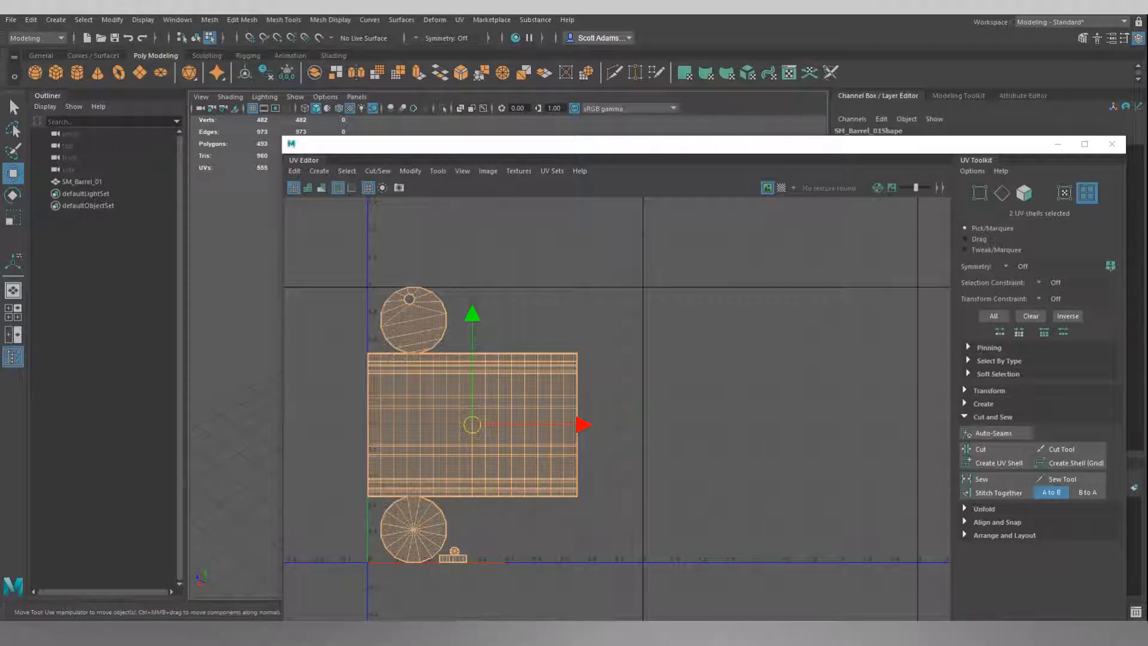
pyautogui.moveTo(1147, 317); pyautogui.dragTo(949, 266)
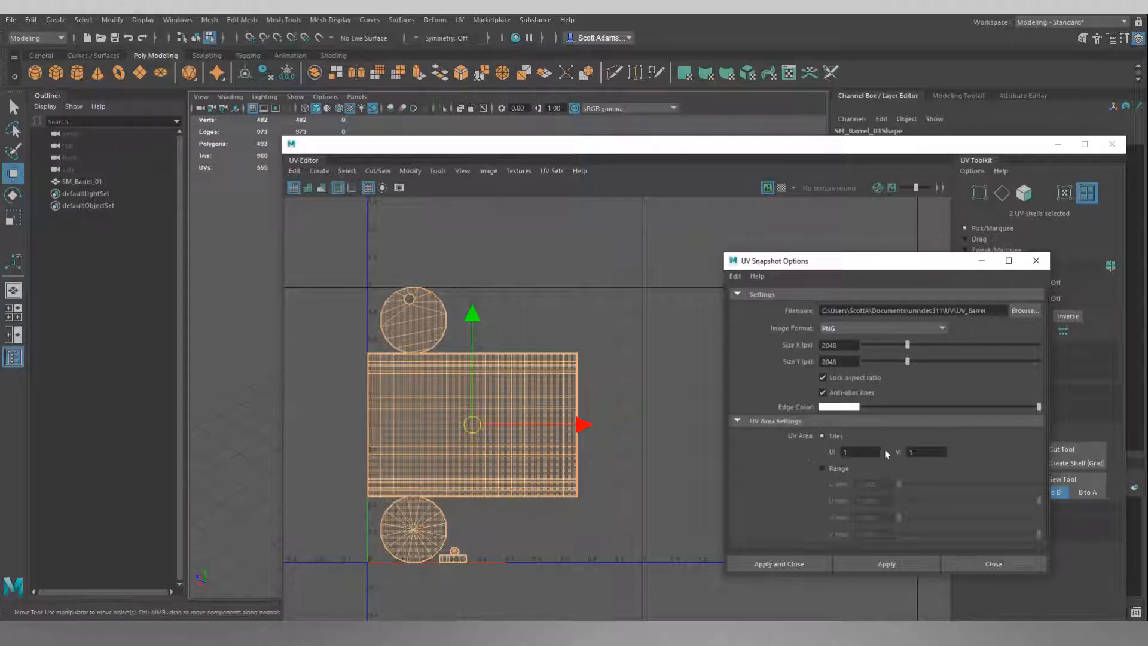
pyautogui.click(787, 564)
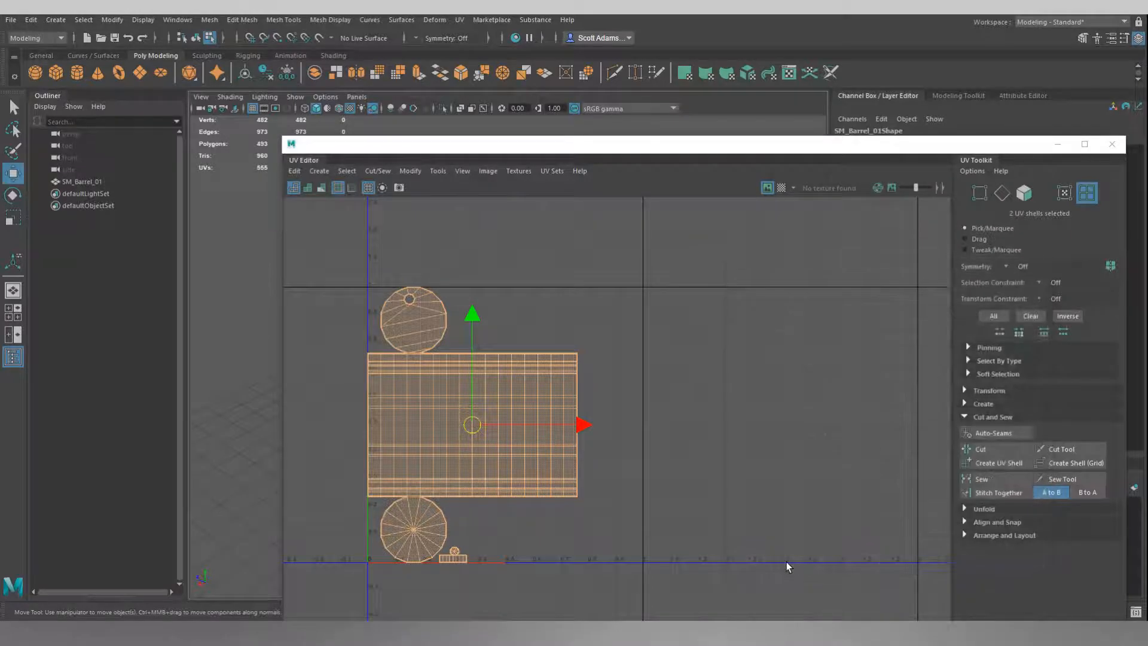
# Close the UV Editor and clear the selection in the viewport.
pyautogui.click(1113, 145)
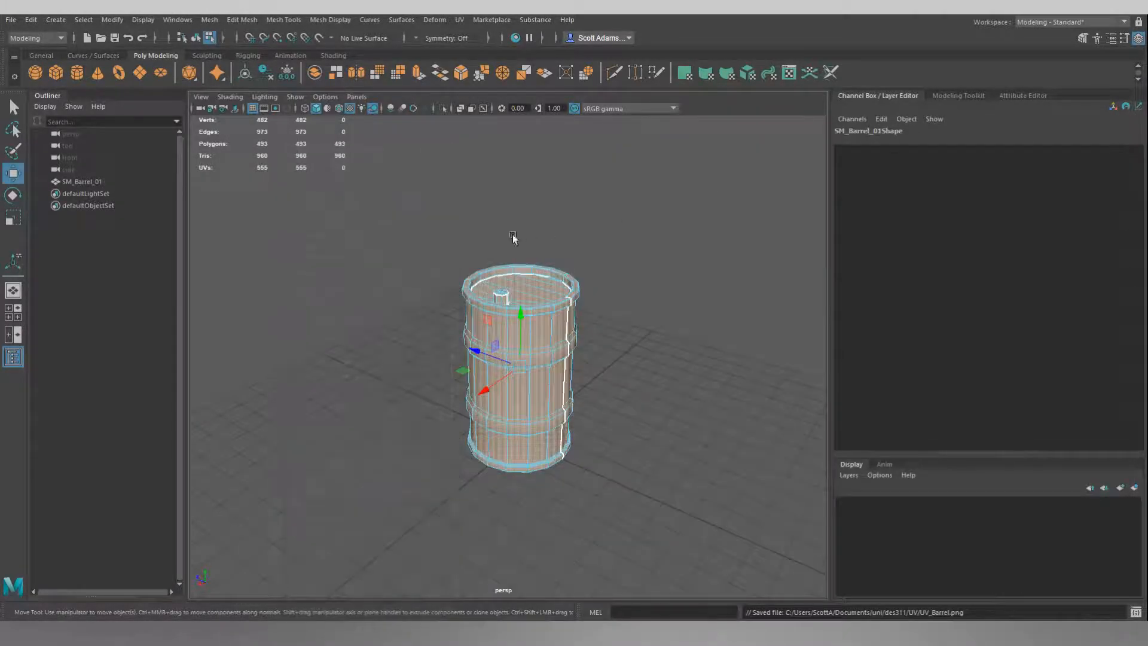
pyautogui.click(542, 201)
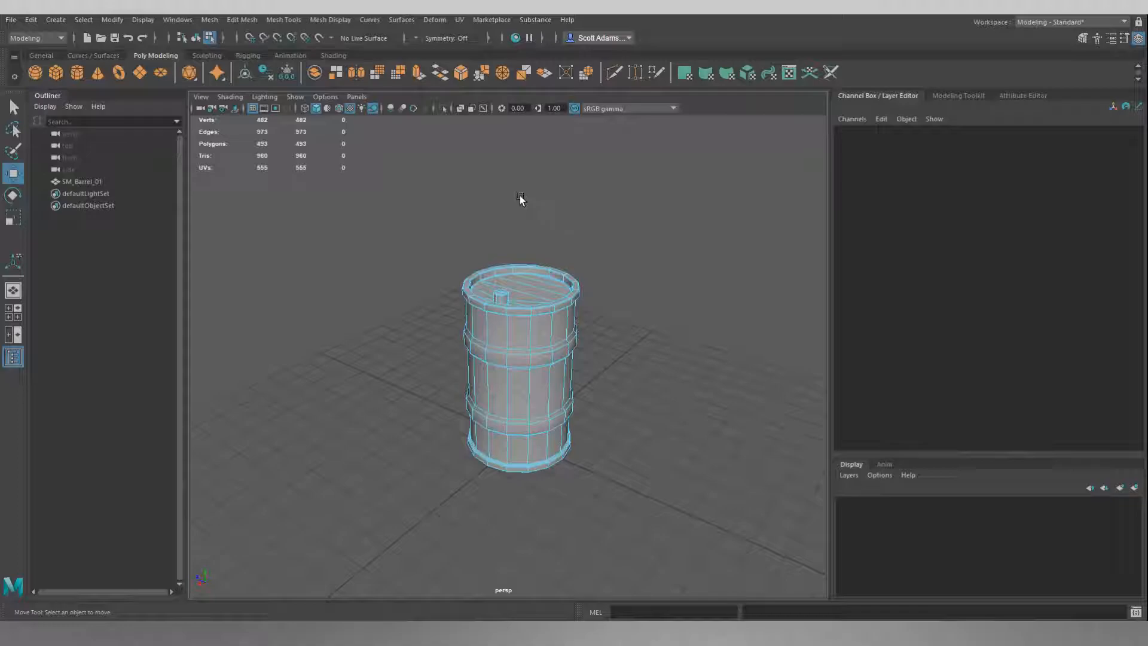
pyautogui.moveTo(497, 189); pyautogui.dragTo(532, 176, button='right')
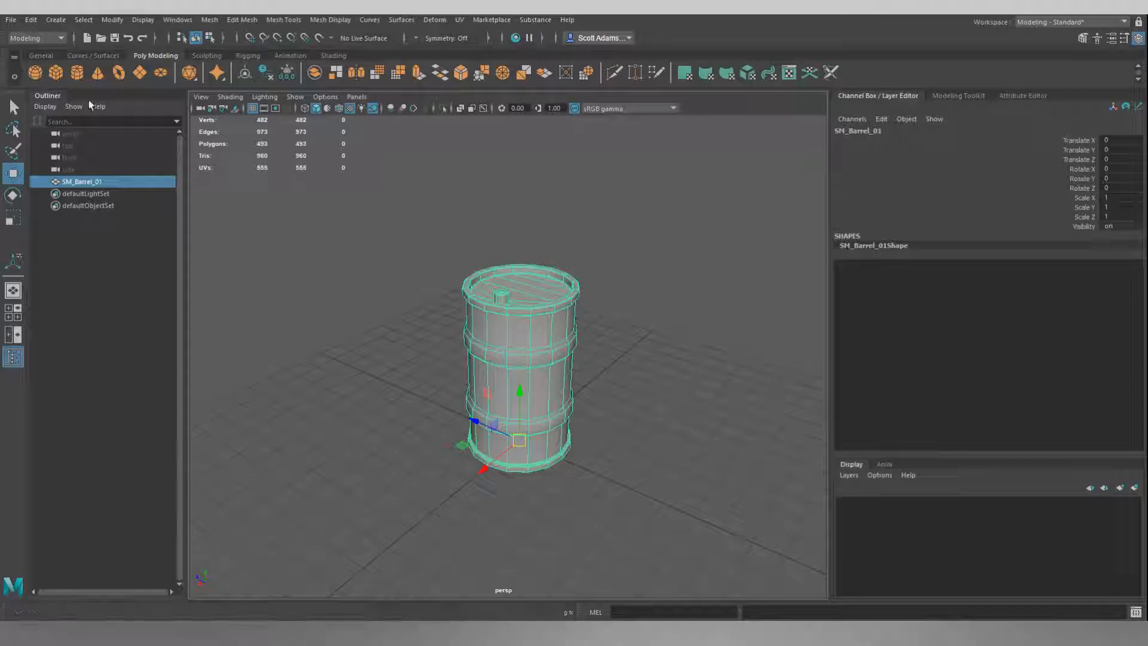
# Go through each entry in the Outliner to review what the scene contains.
pyautogui.click(11, 20)
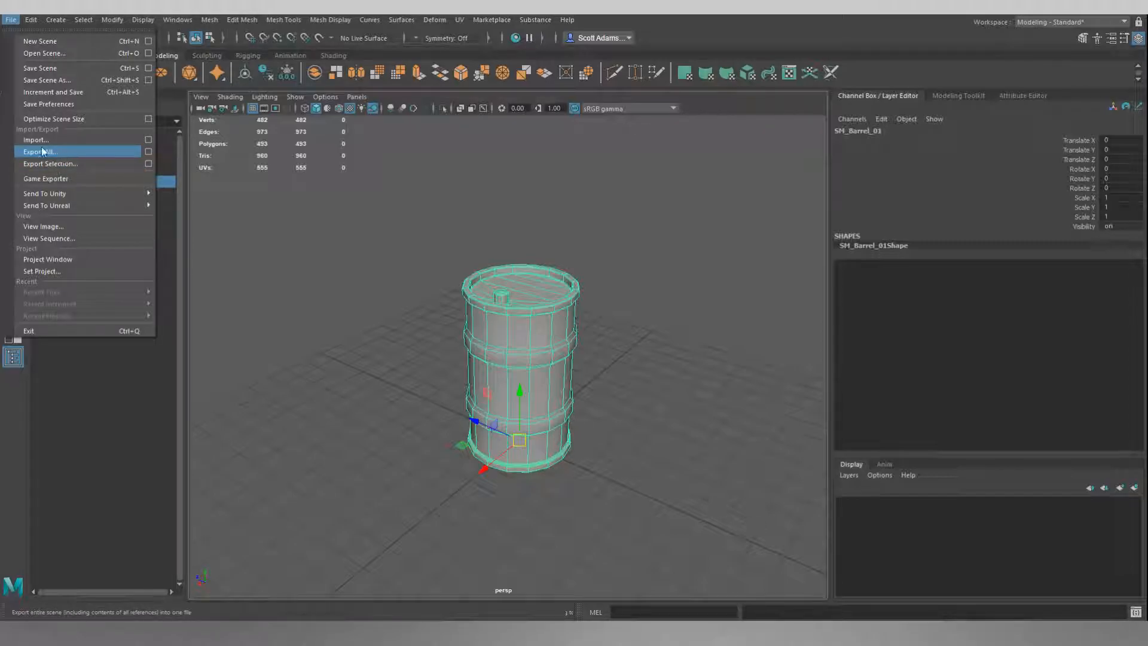
pyautogui.click(223, 256)
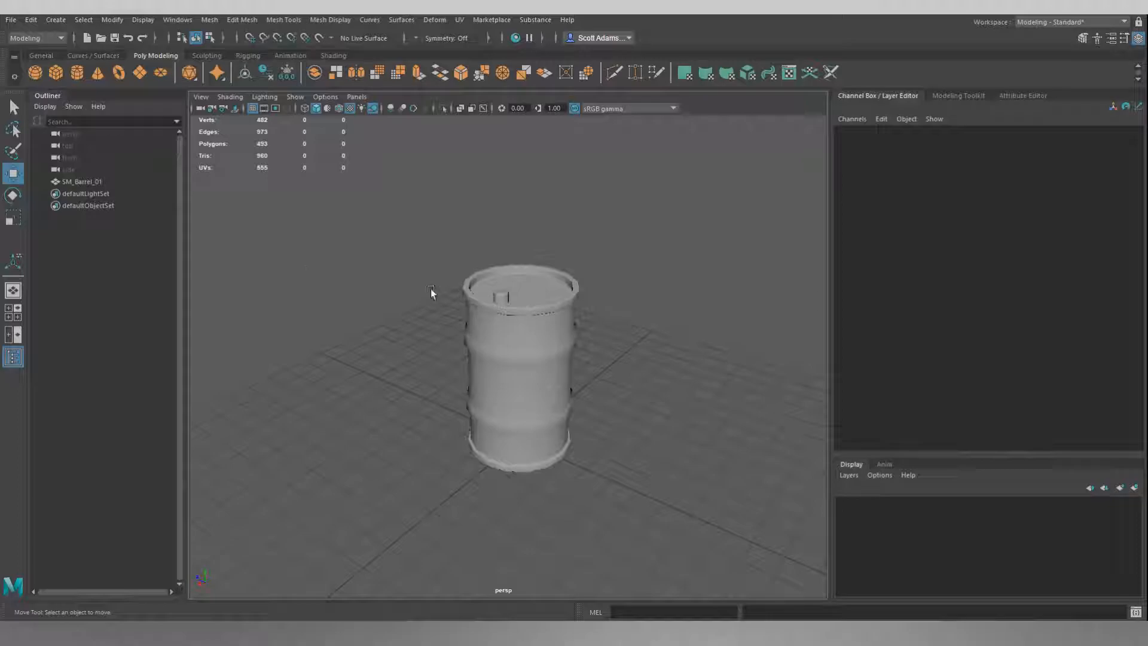
pyautogui.click(80, 133)
pyautogui.click(76, 146)
pyautogui.click(80, 159)
pyautogui.click(81, 170)
pyautogui.click(85, 181)
pyautogui.click(88, 192)
pyautogui.click(88, 202)
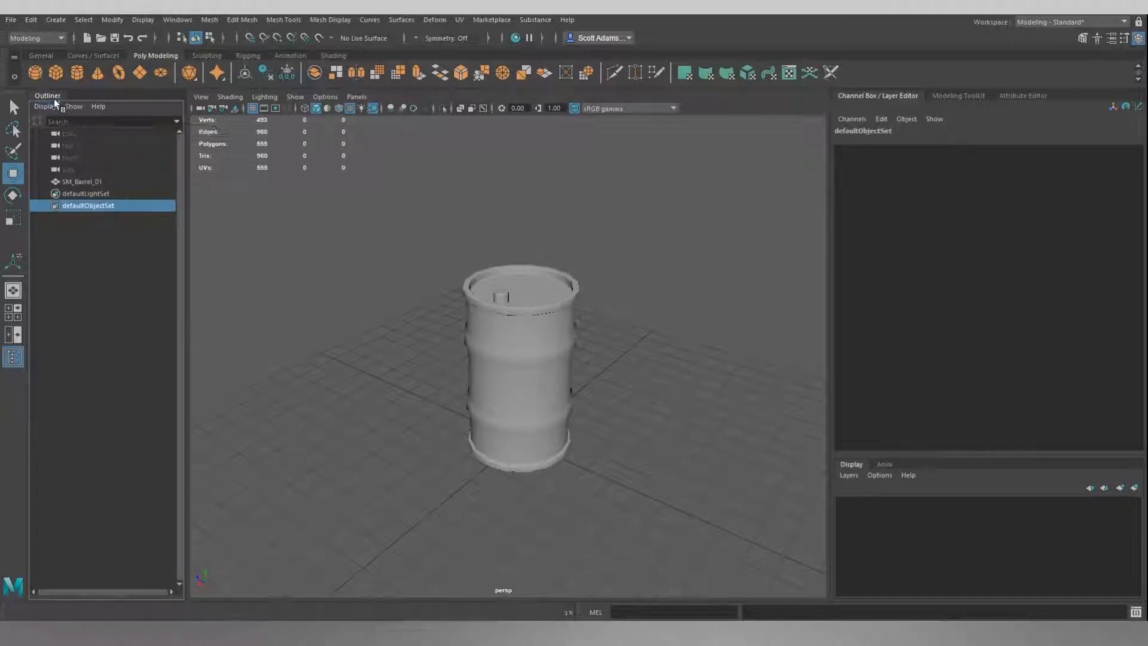
# Select SM_Barrel_01 and export the selection as an FBX file named SM_Garage_Barrel_01.
pyautogui.click(85, 180)
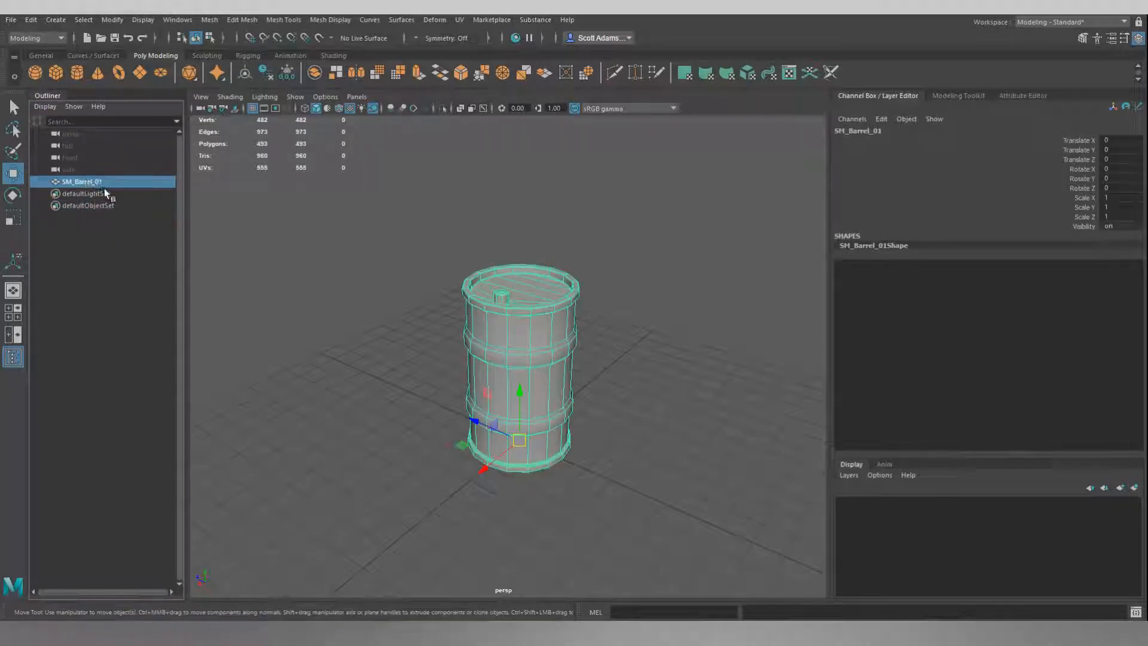
pyautogui.click(11, 20)
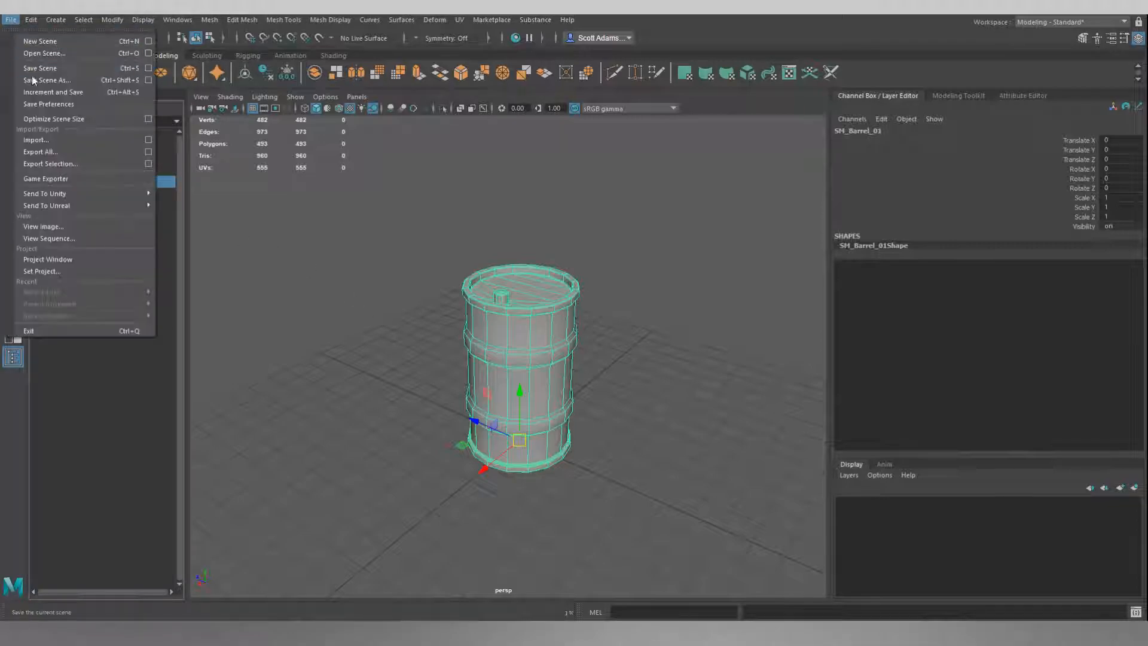
pyautogui.click(69, 163)
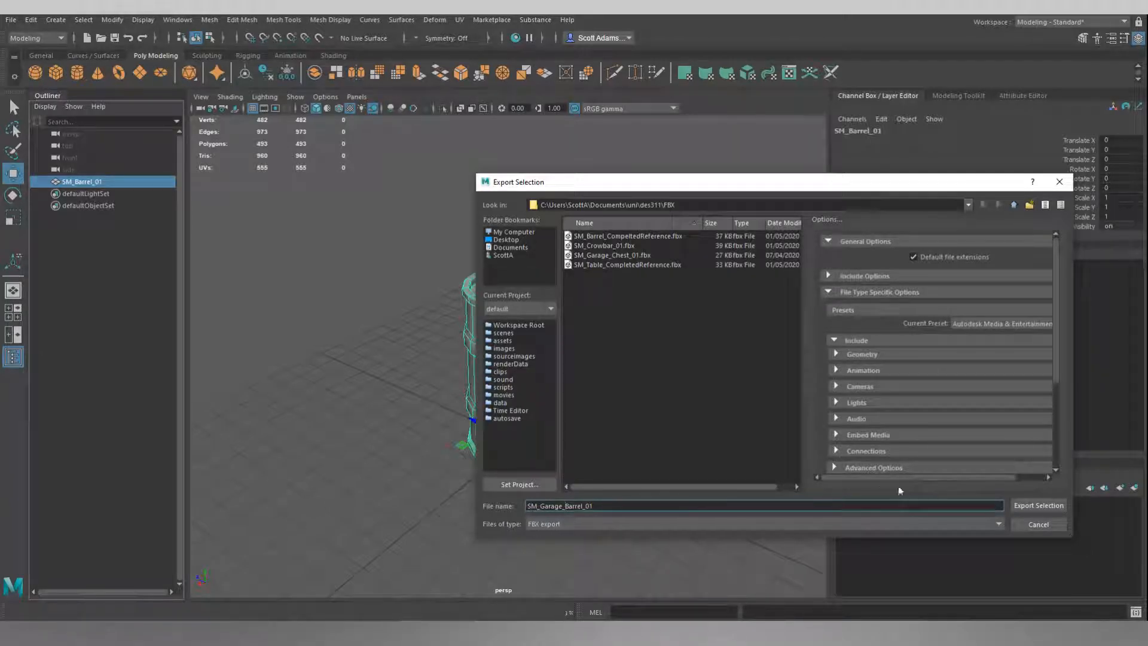
pyautogui.click(1029, 505)
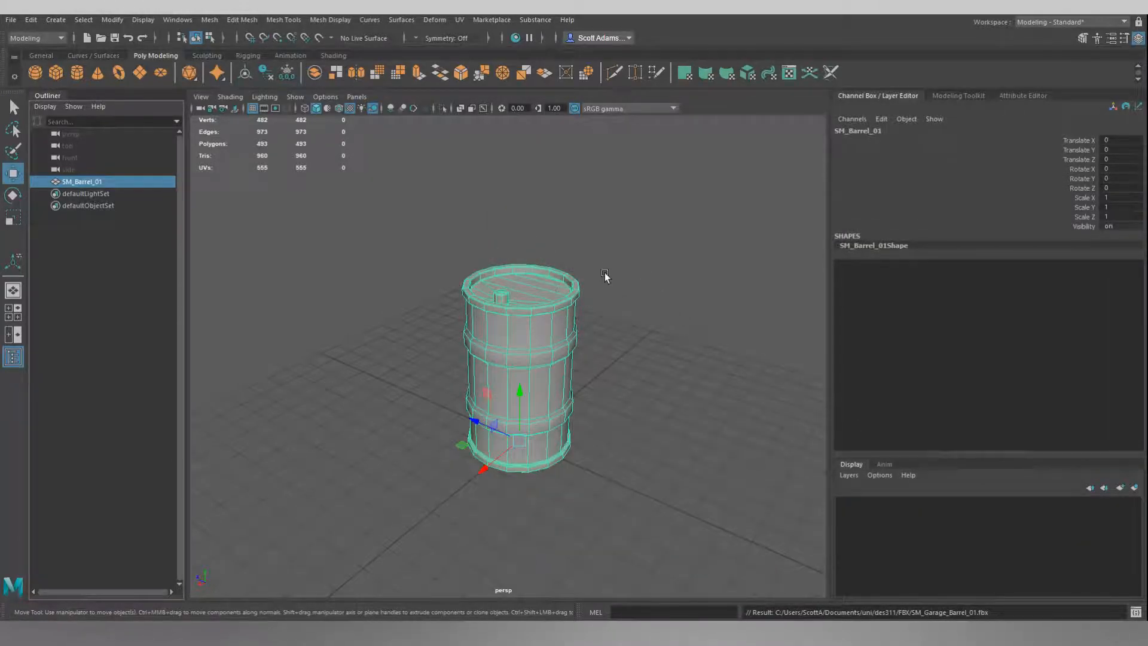
# Move the barrel away from the origin and delete it from the scene.
pyautogui.click(640, 256)
pyautogui.keyDown('alt'); pyautogui.moveTo(640, 256); pyautogui.dragTo(732, 375); pyautogui.keyUp('alt')
pyautogui.click(501, 379)
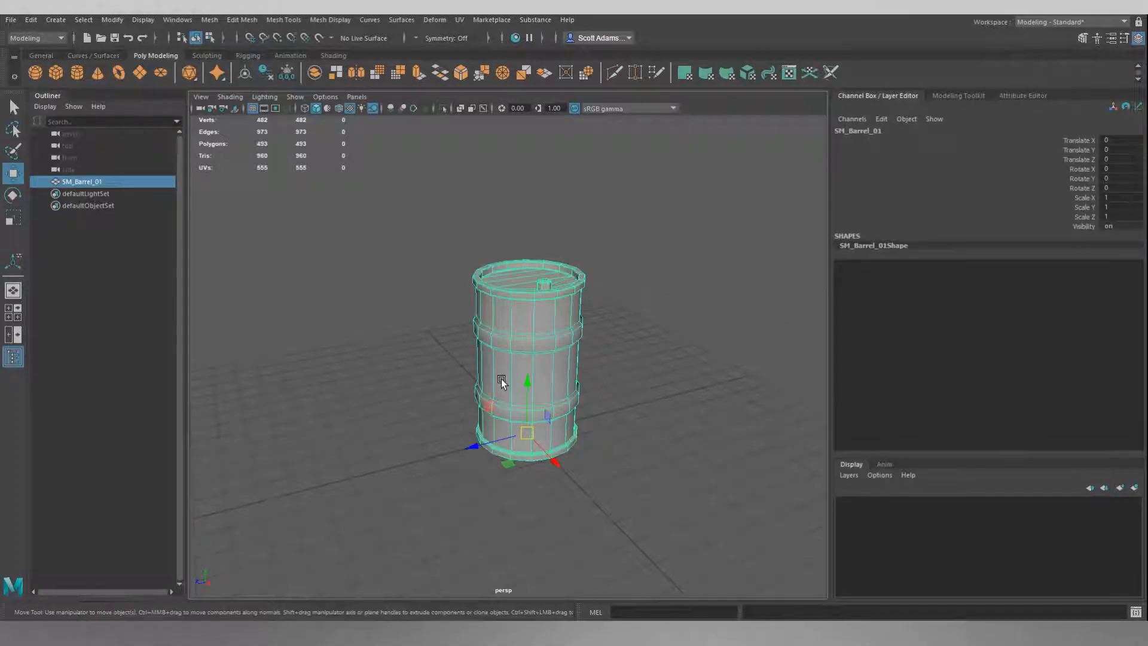
pyautogui.moveTo(476, 447); pyautogui.dragTo(212, 507)
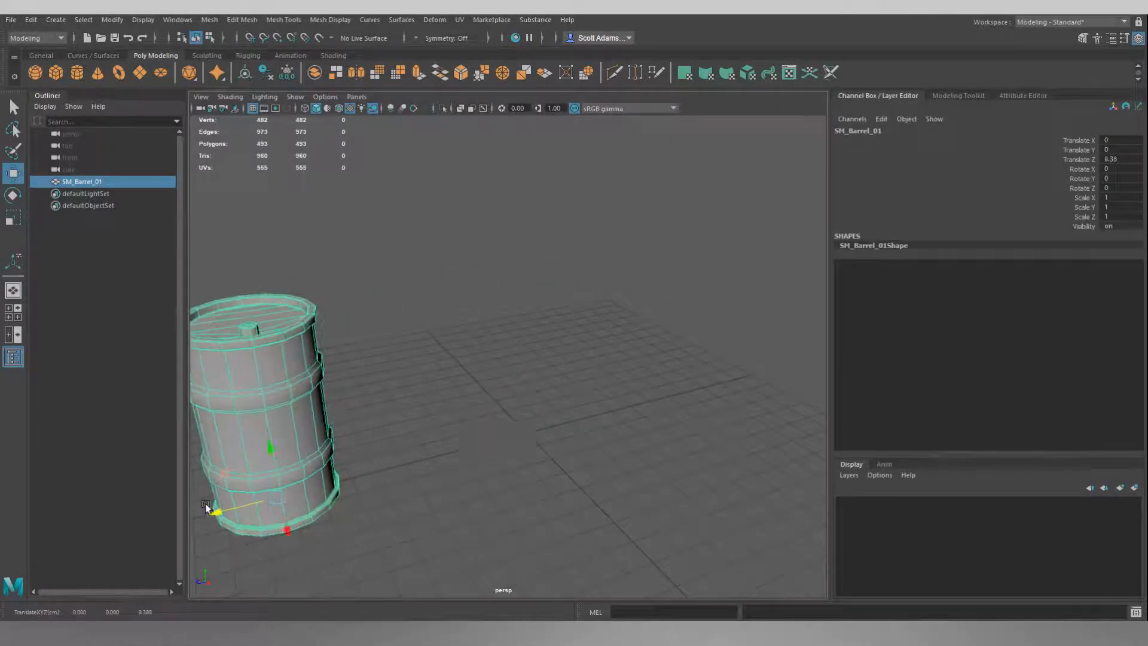
pyautogui.click(454, 388)
pyautogui.keyDown('alt'); pyautogui.moveTo(453, 389); pyautogui.dragTo(400, 390); pyautogui.keyUp('alt')
pyautogui.click(293, 350)
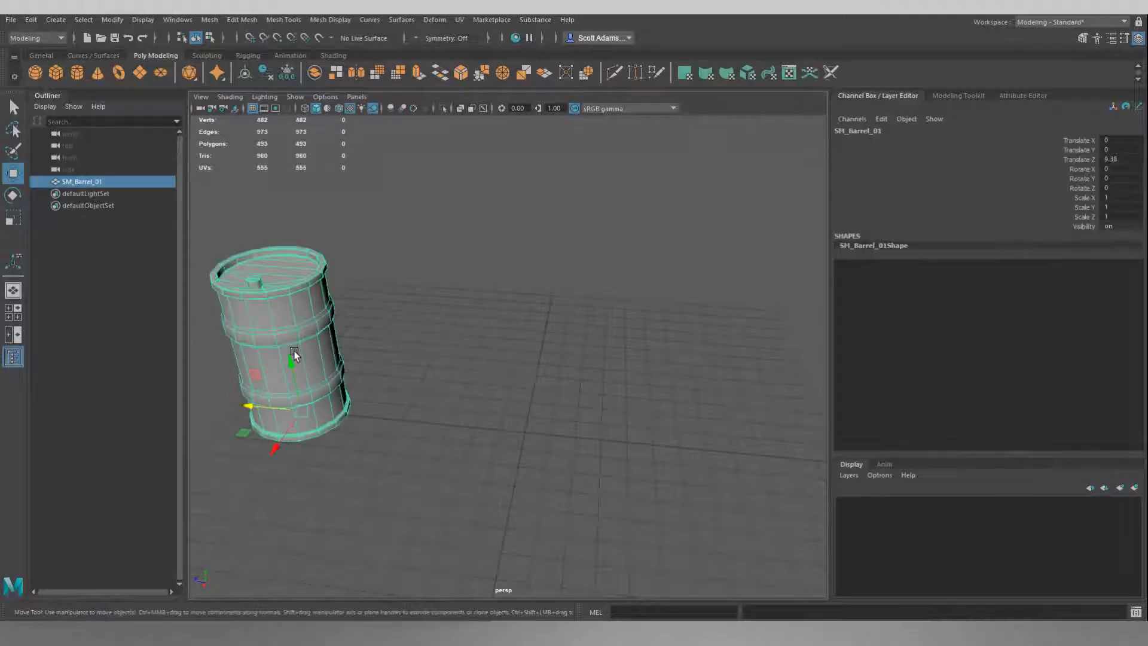
pyautogui.press('Delete')
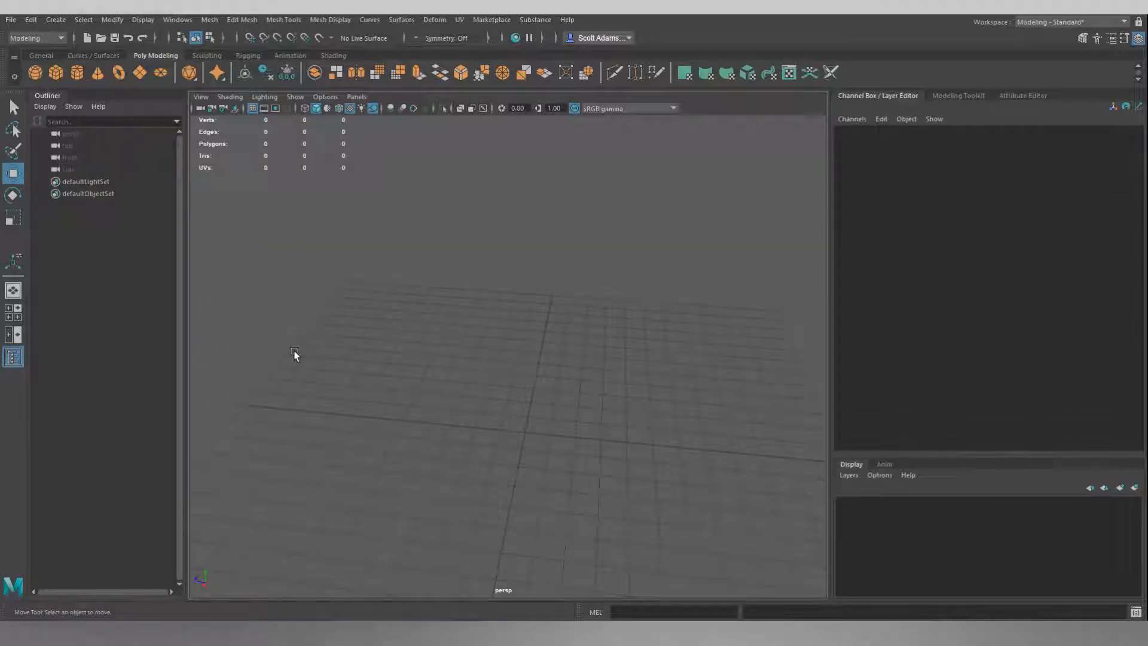
# Import the exported SM_Garage_Barrel_01.fbx file back into the scene.
pyautogui.click(11, 20)
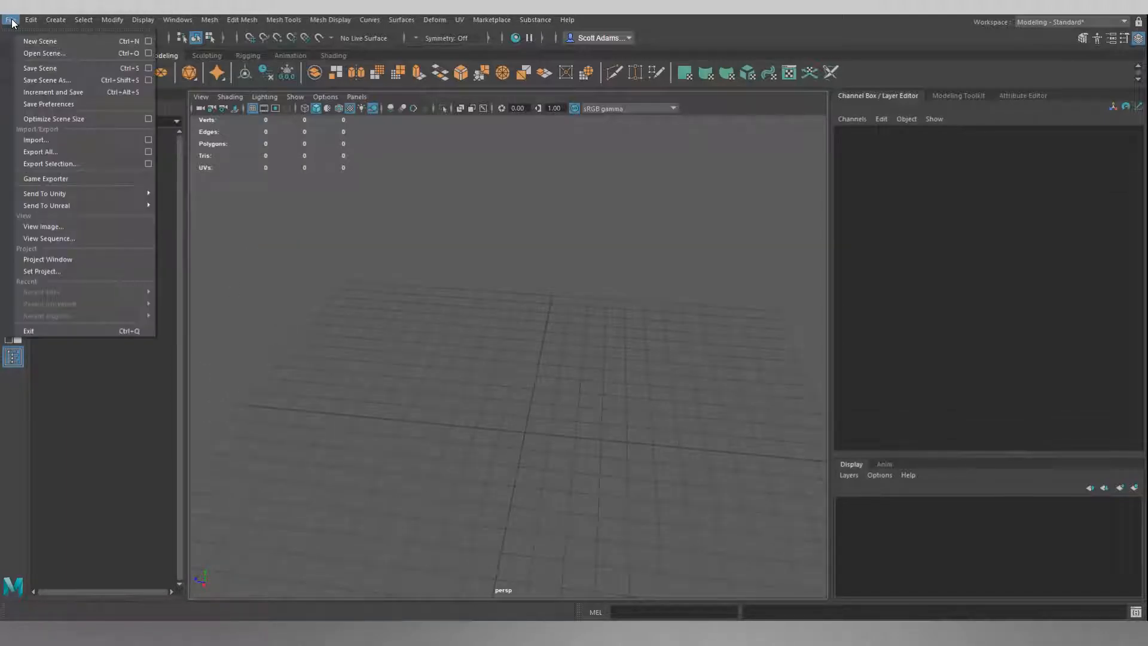
pyautogui.click(60, 137)
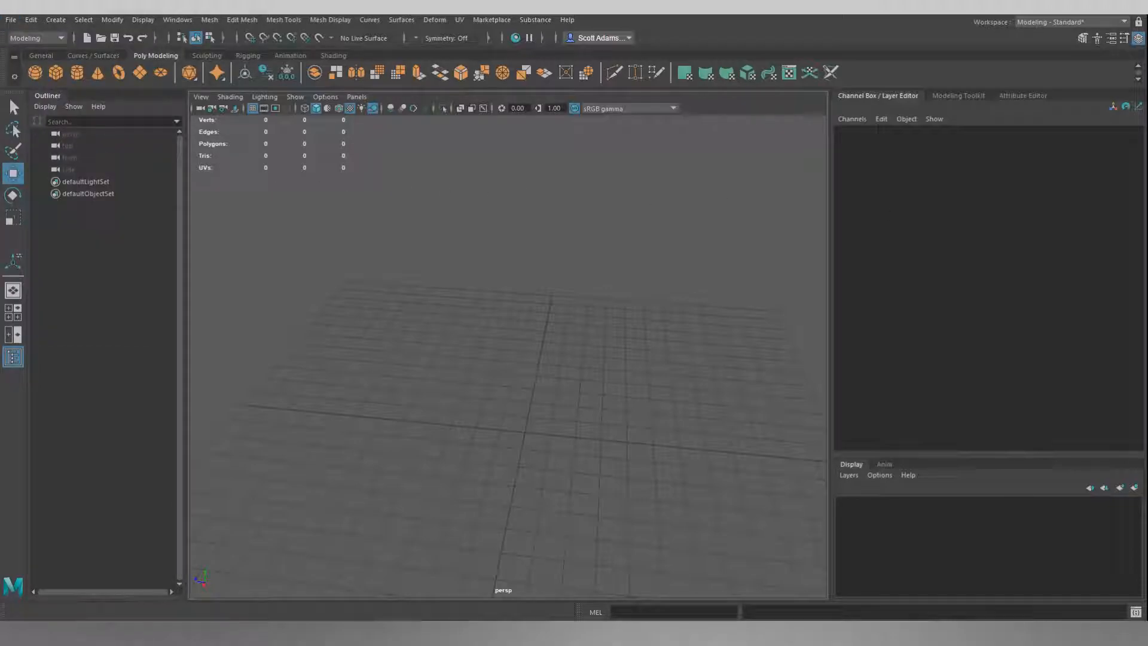
pyautogui.moveTo(898, 388); pyautogui.dragTo(666, 184)
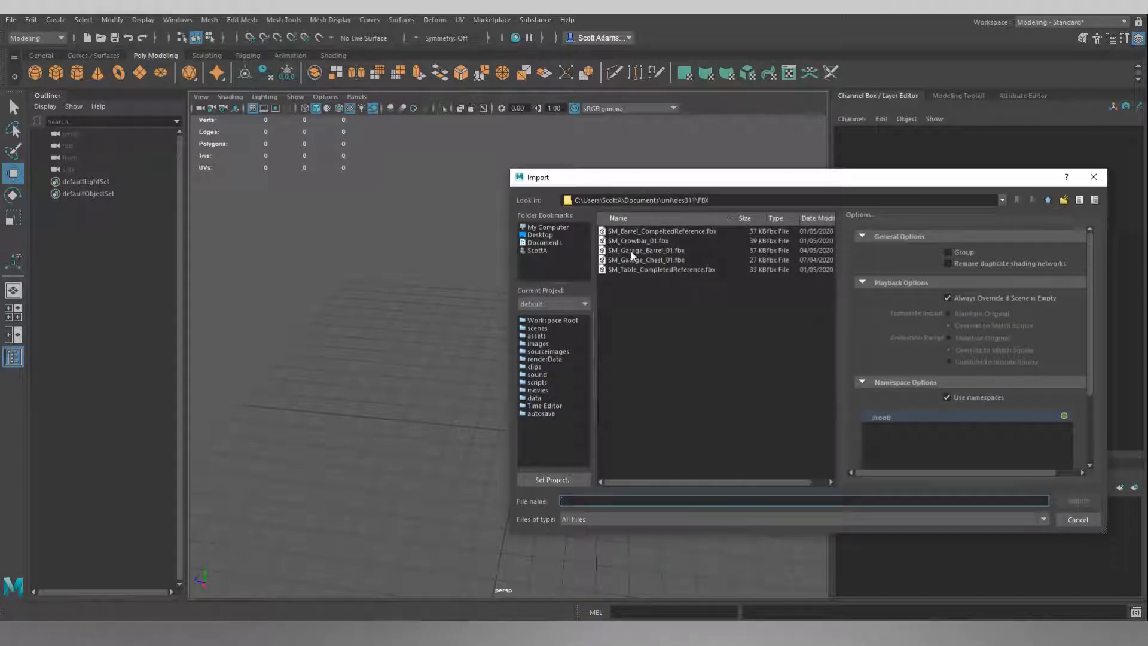
pyautogui.click(662, 252)
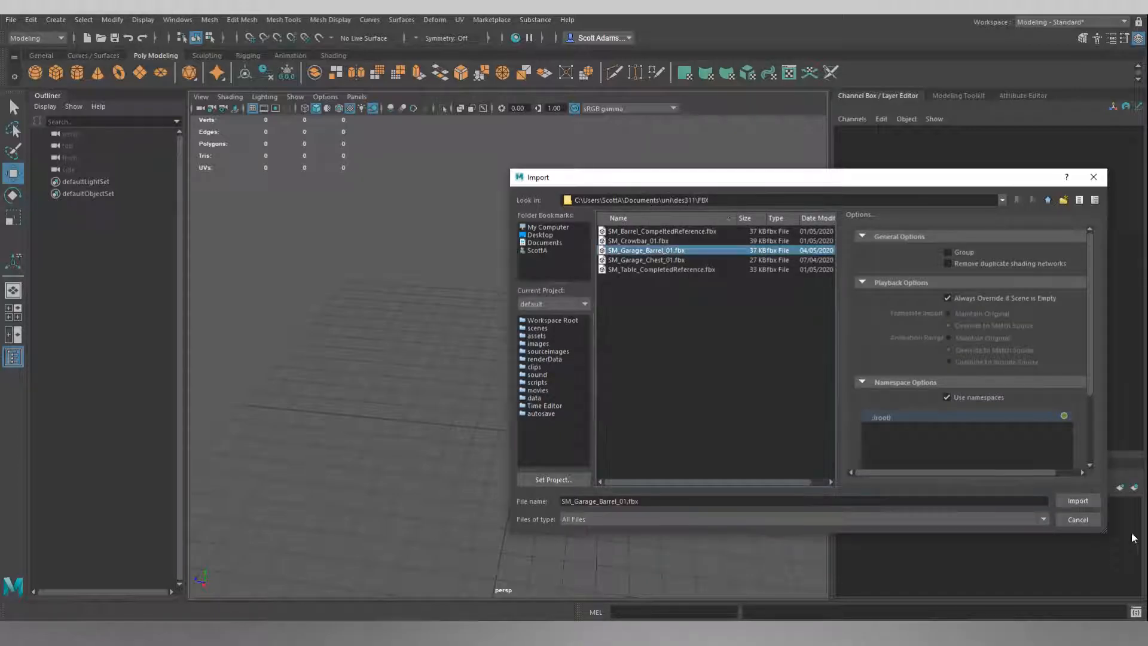
pyautogui.click(1085, 504)
pyautogui.keyDown('alt'); pyautogui.moveTo(623, 382); pyautogui.dragTo(618, 318); pyautogui.keyUp('alt')
pyautogui.click(537, 323)
pyautogui.keyDown('alt'); pyautogui.moveTo(537, 323); pyautogui.dragTo(580, 317); pyautogui.keyUp('alt')
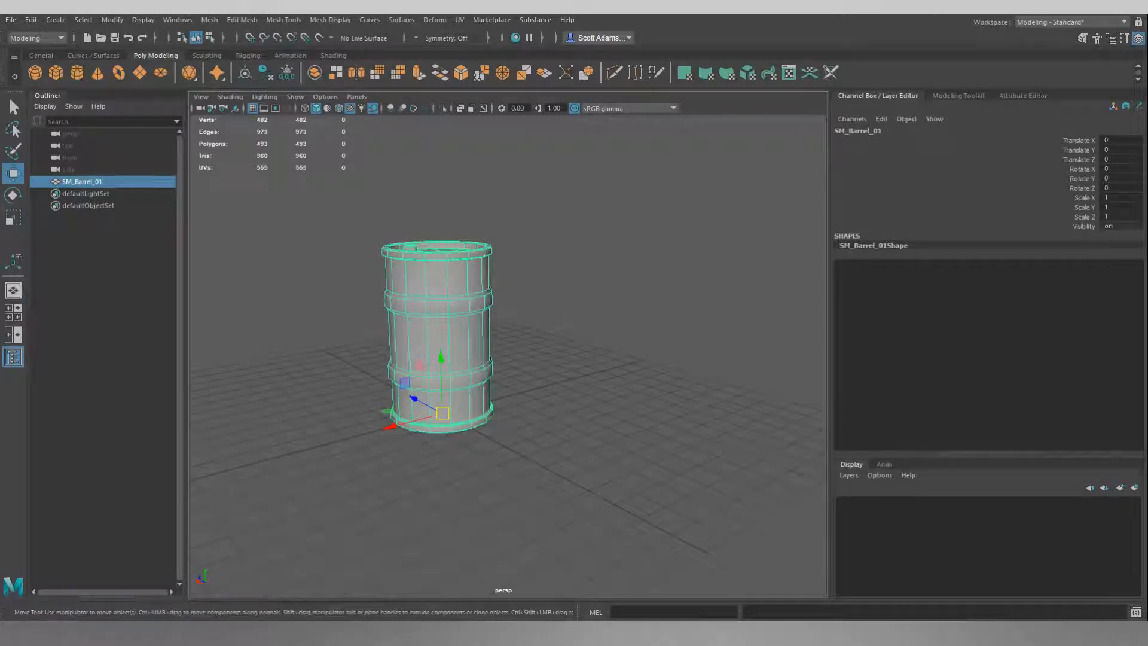